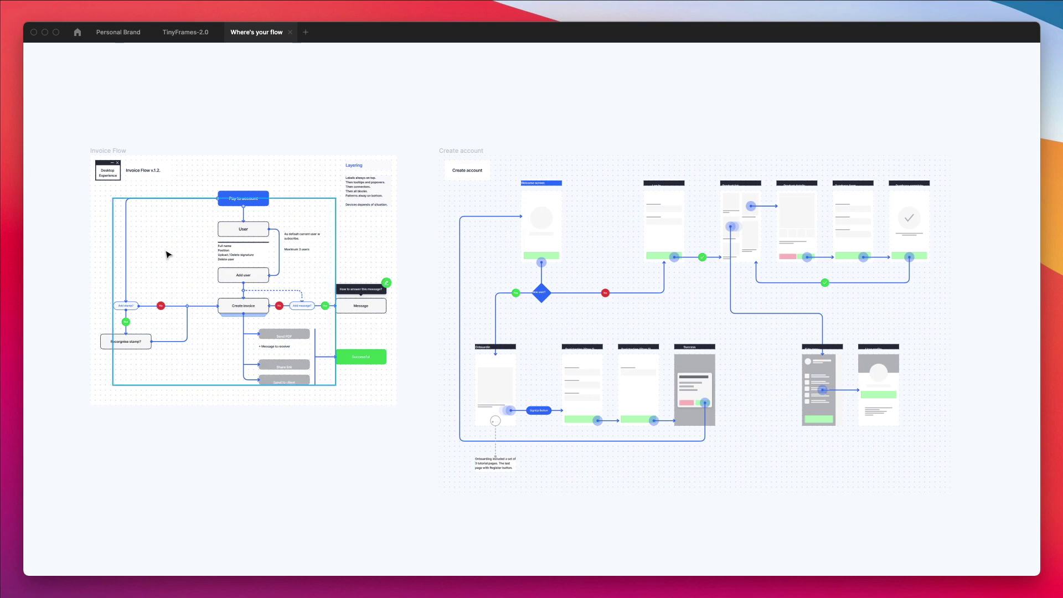
- Zoom and pan to center Invoice Flow v.1.2, from Pay to account through Successful
scroll(161, 249, up, 5)
scroll(155, 247, left, 5)
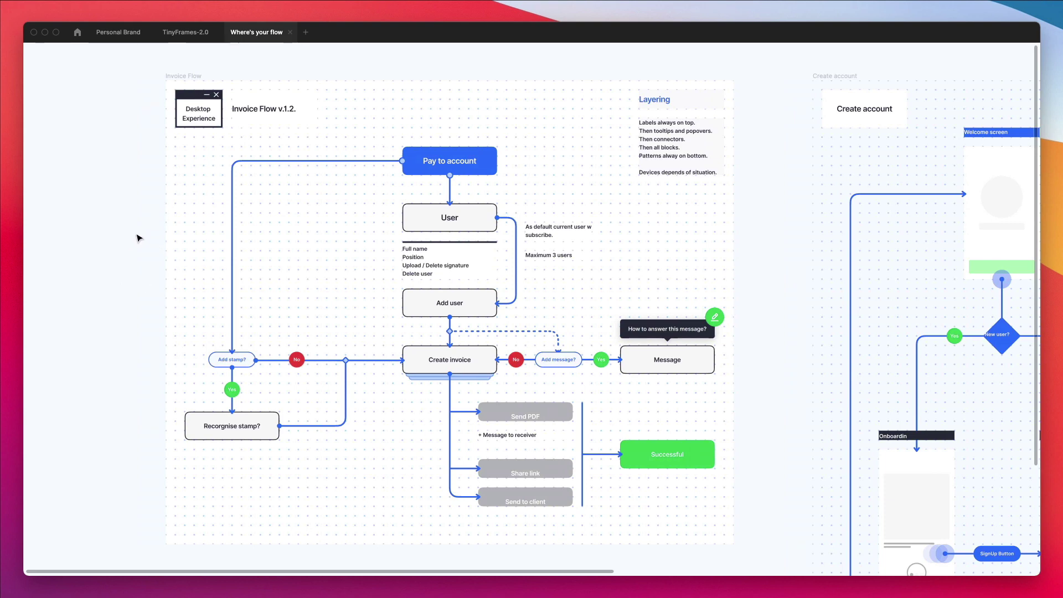
scroll(138, 235, down, 1)
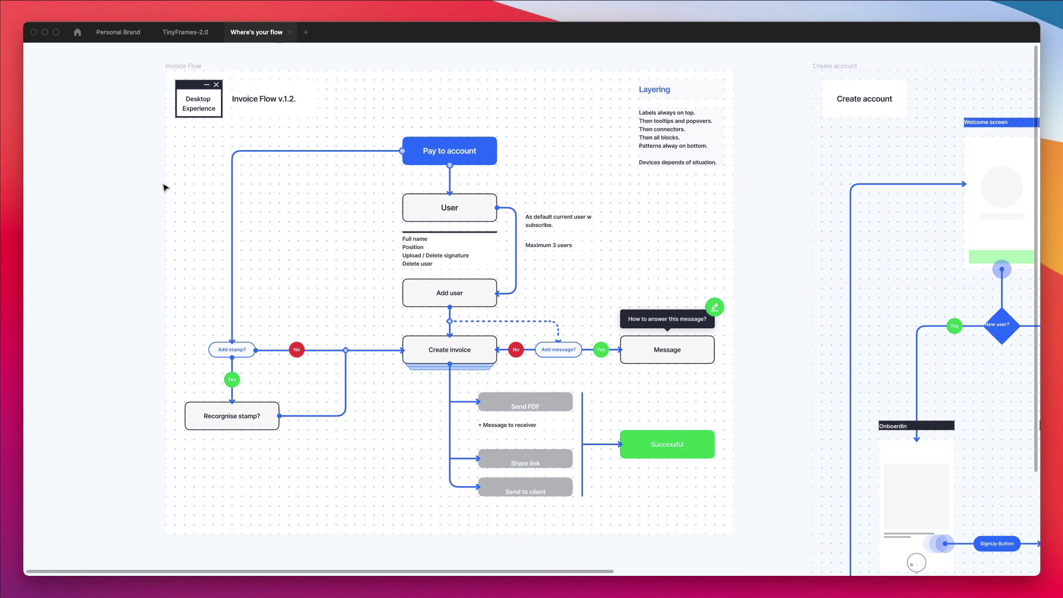
scroll(250, 166, up, 3)
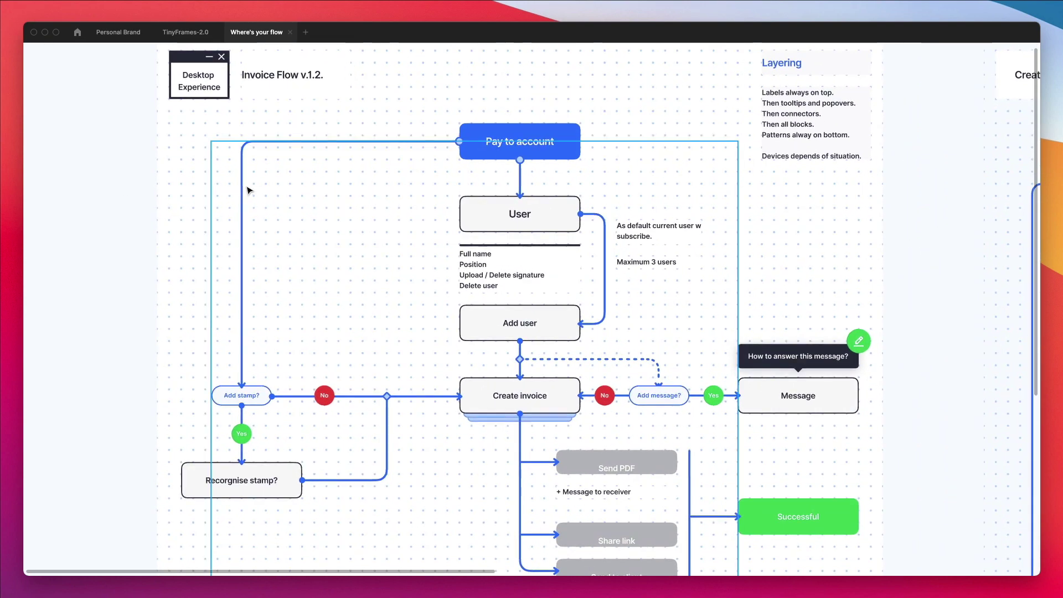
scroll(137, 159, down, 2)
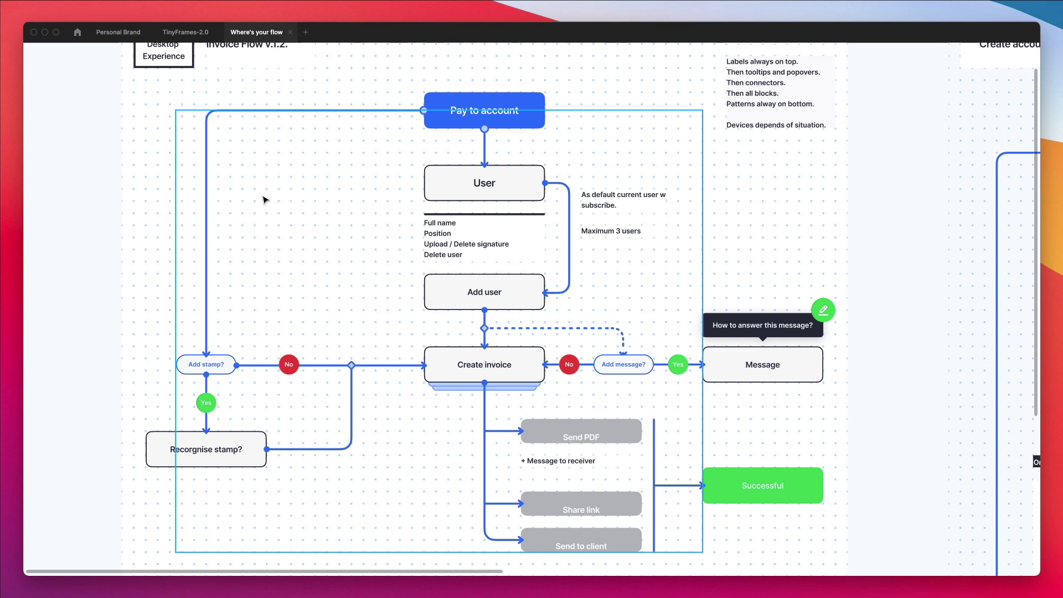
scroll(114, 226, down, 1)
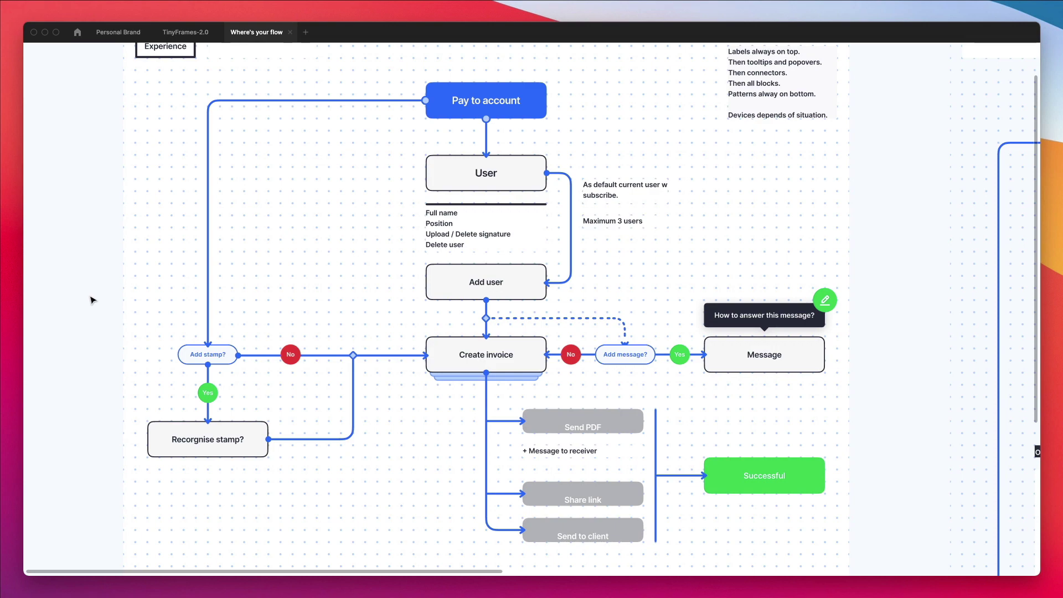
scroll(92, 300, down, 5)
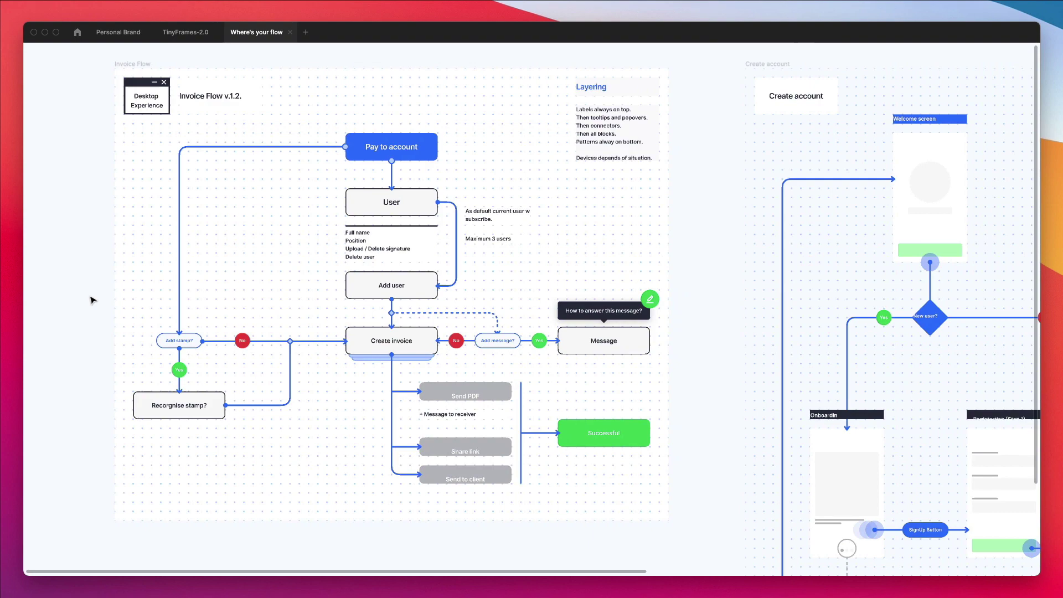
scroll(382, 289, up, 3)
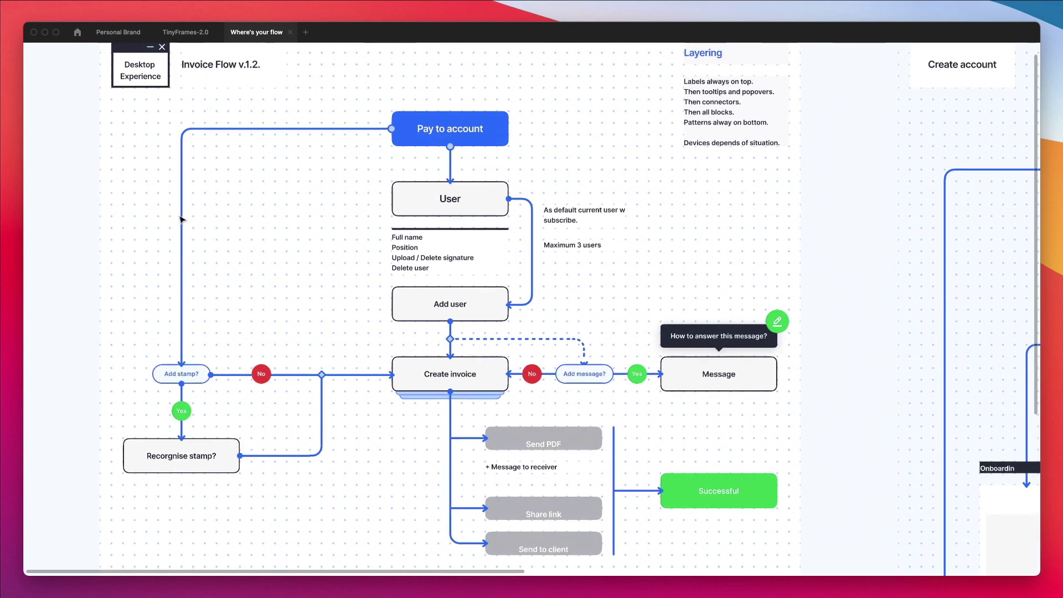
scroll(465, 154, left, 1)
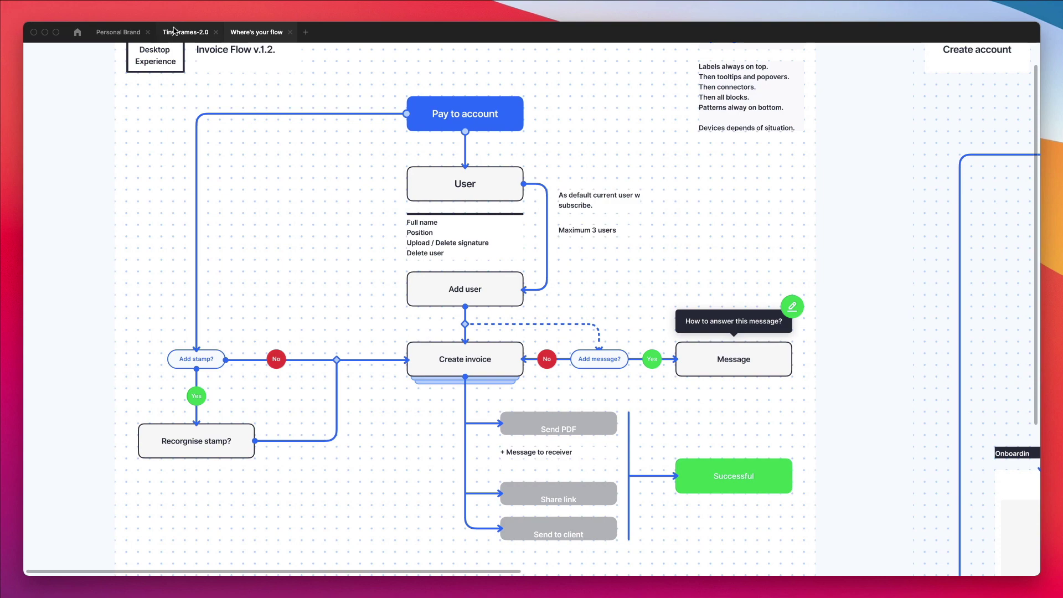
- Switch to the TinyFrames-2.0 file, clear the selection, and pan to the Screens – Desktop section grid
click(174, 32)
click(372, 107)
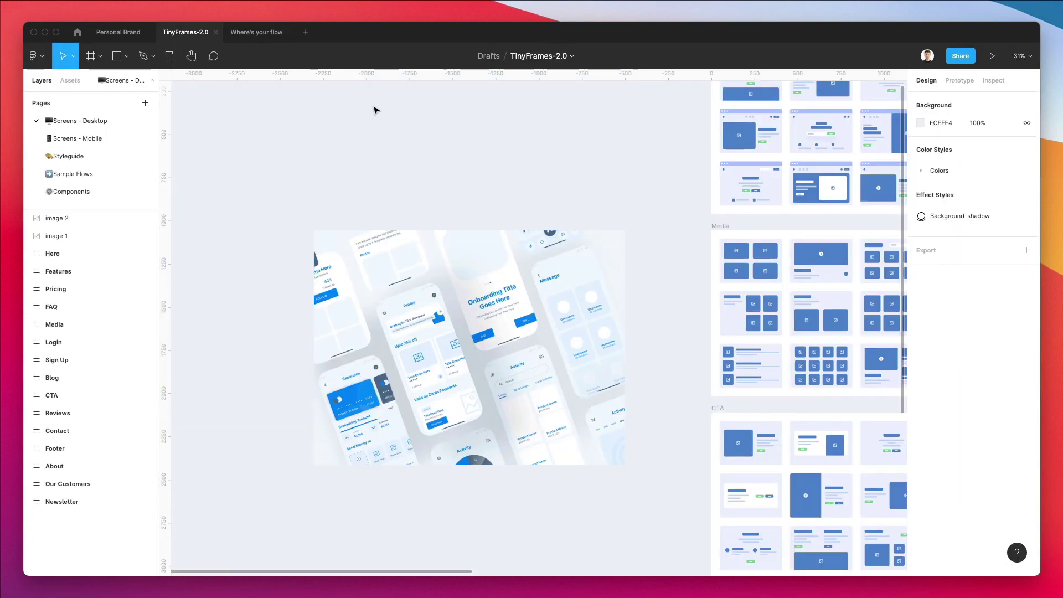
scroll(377, 115, right, 10)
scroll(377, 115, down, 3)
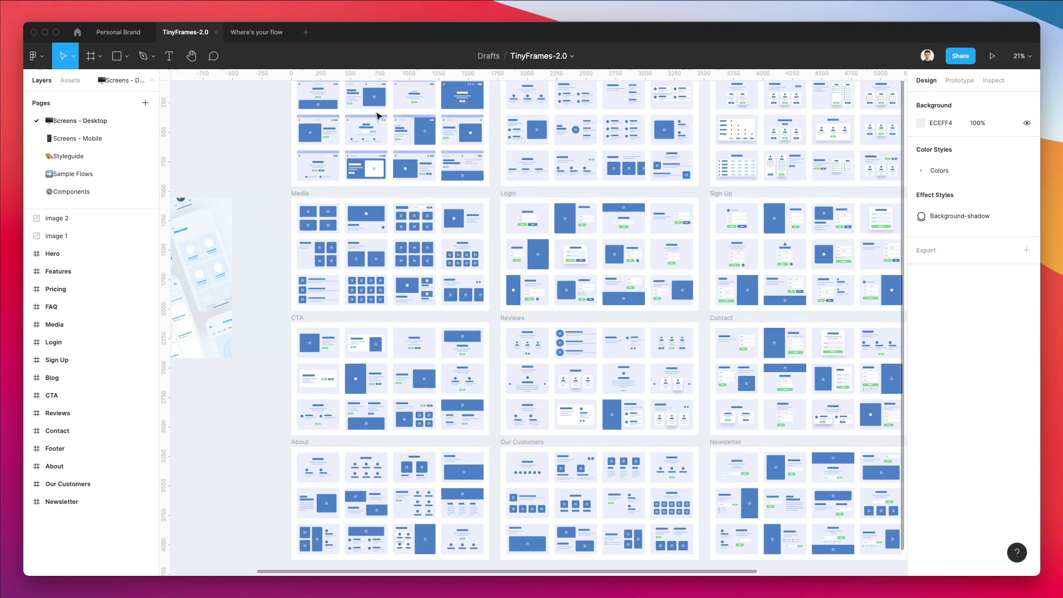
scroll(377, 115, up, 2)
scroll(377, 115, right, 1)
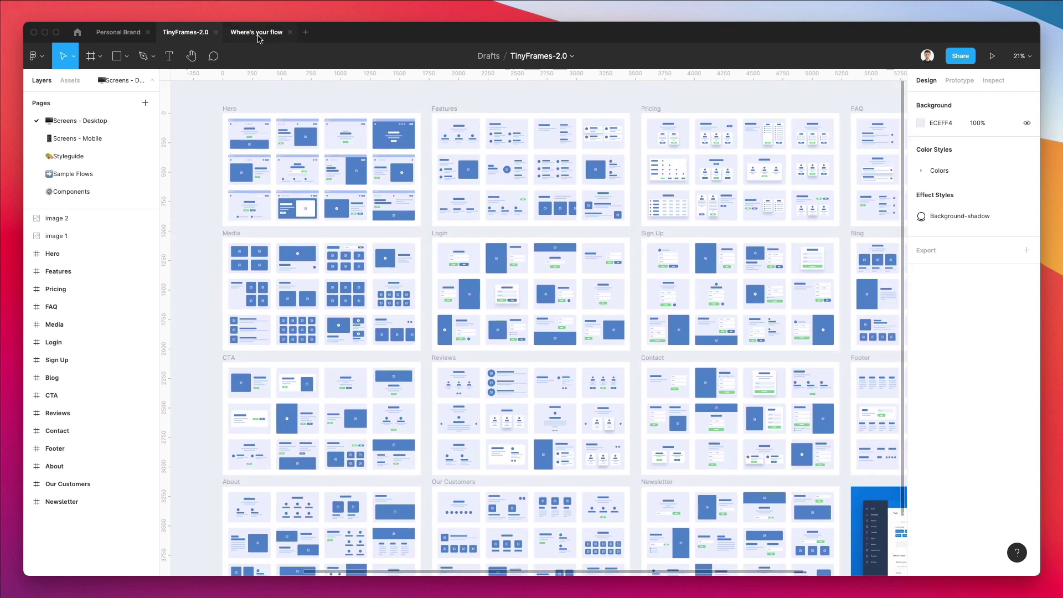
scroll(408, 109, down, 1)
scroll(408, 109, right, 1)
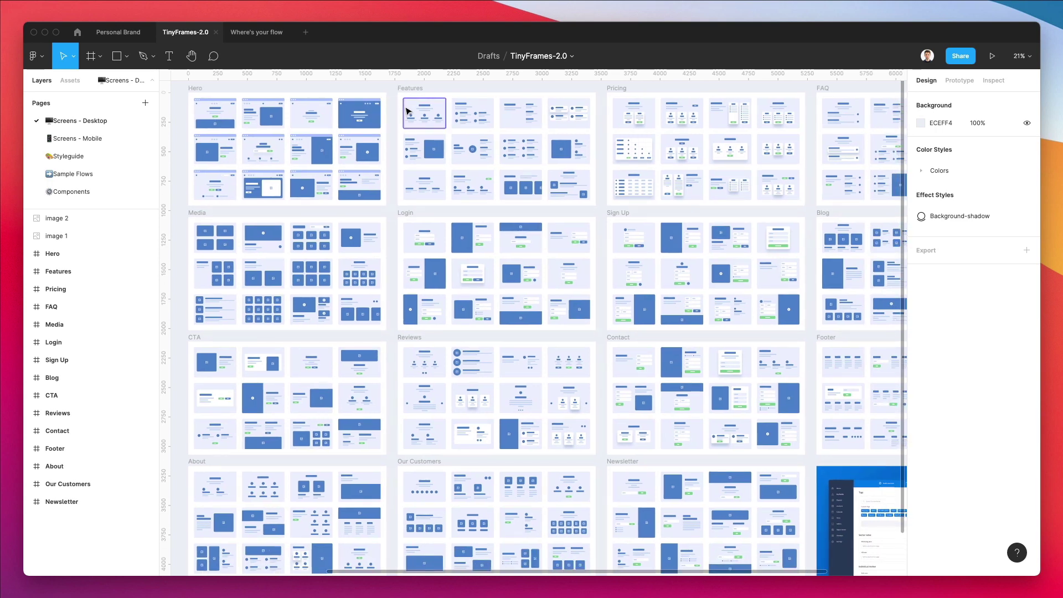
- Hide the Figma interface with Ctrl+\ to show the wireframe section grid full screen
key(super+backslash)
scroll(409, 109, right, 1)
scroll(408, 109, down, 1)
scroll(409, 109, right, 1)
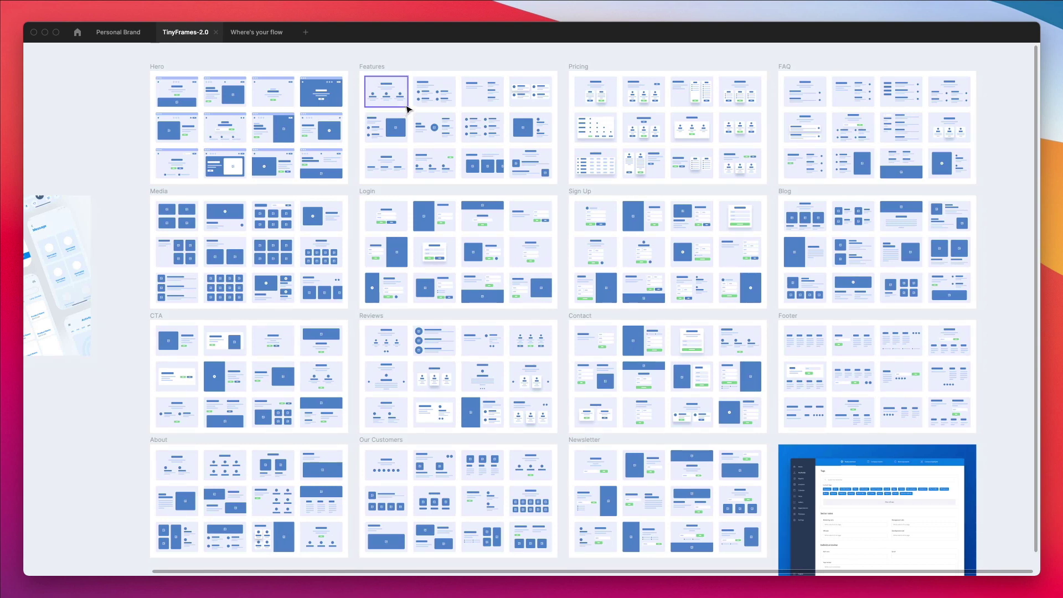
- Zoom into the first of the Hero section's twelve desktop hero wireframe variants
scroll(407, 109, up, 1)
scroll(407, 109, left, 1)
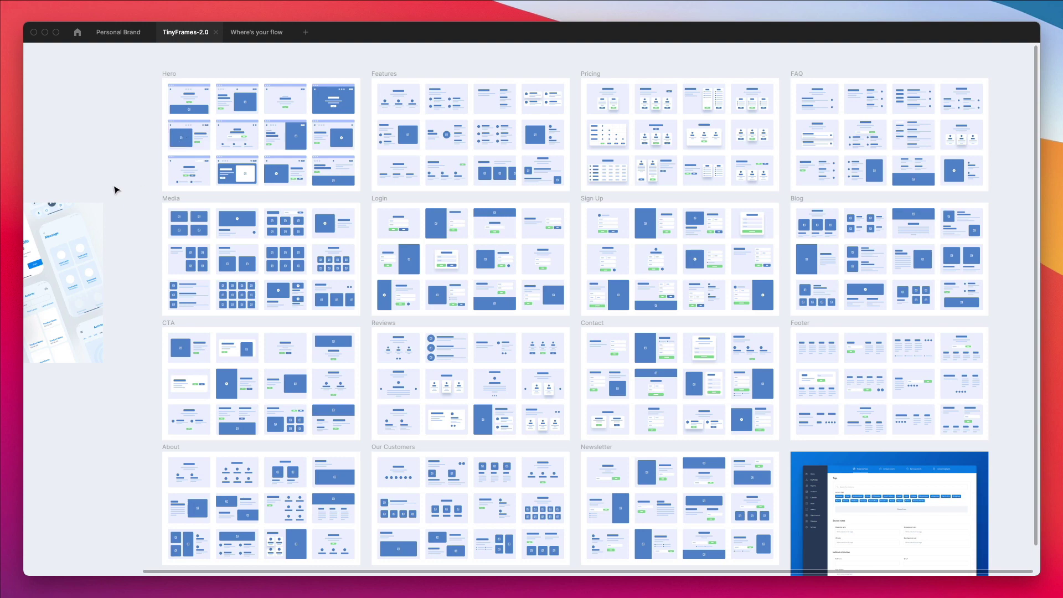
scroll(242, 137, up, 5)
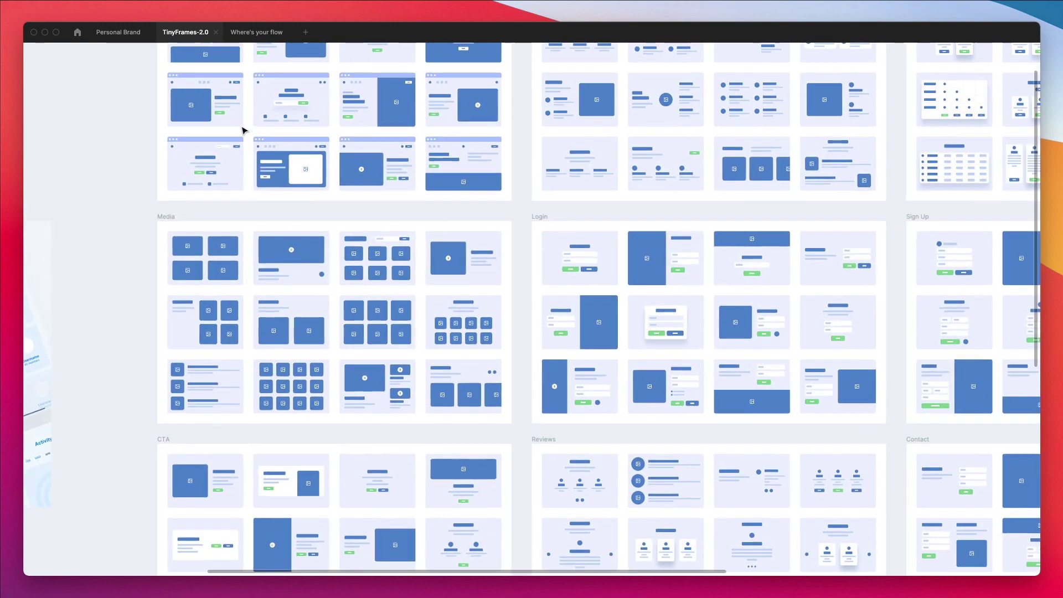
scroll(242, 146, up, 3)
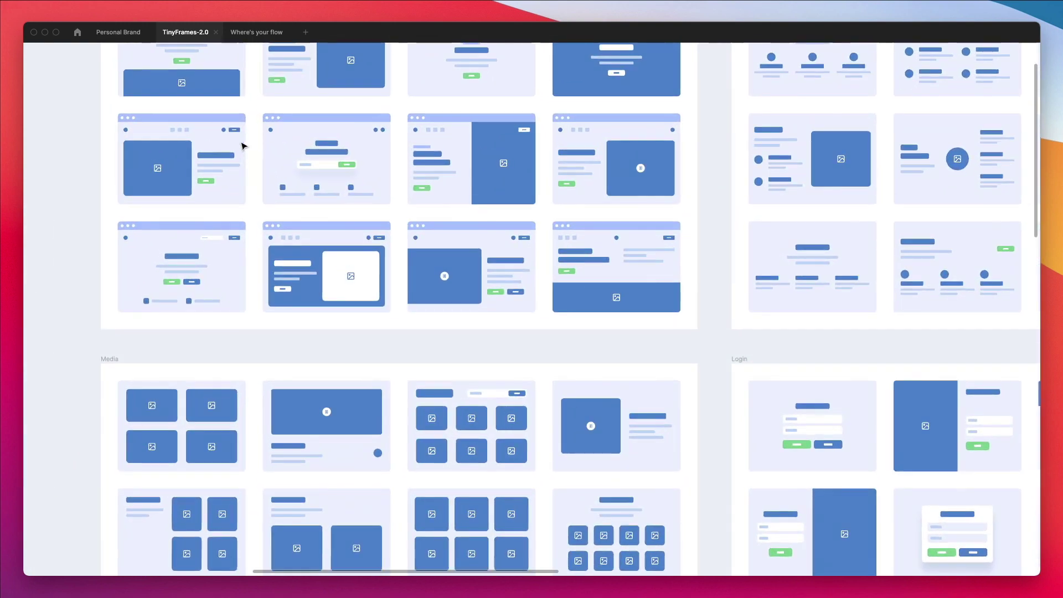
scroll(242, 145, up, 1)
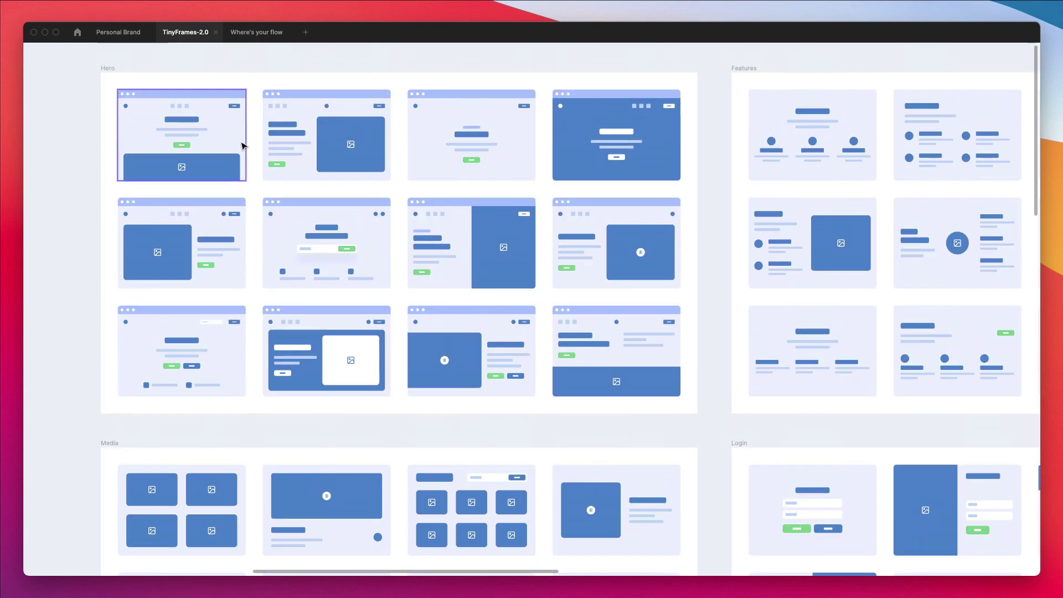
scroll(123, 86, up, 1)
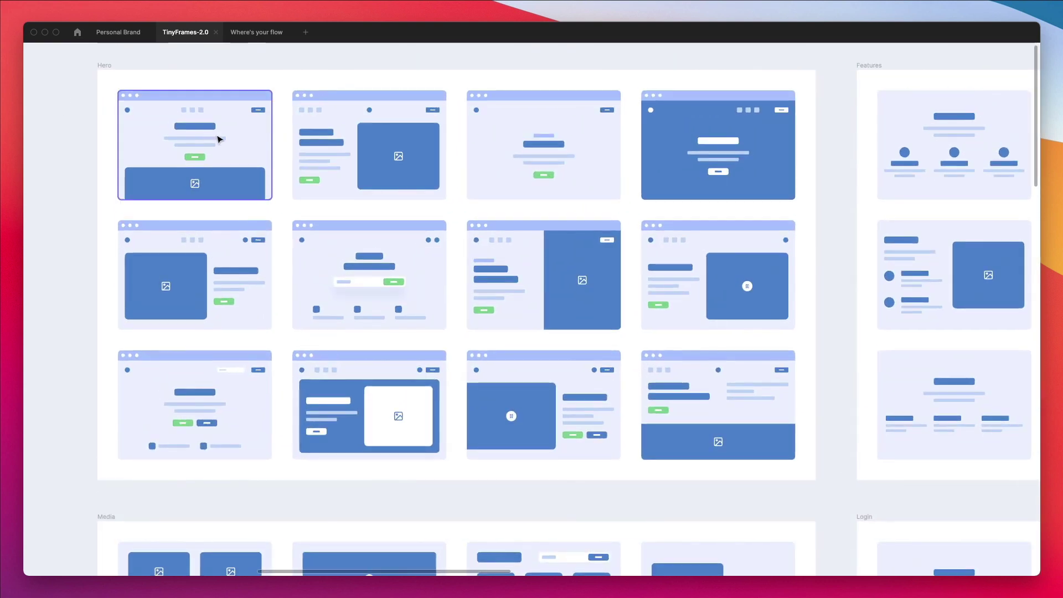
scroll(216, 138, up, 2)
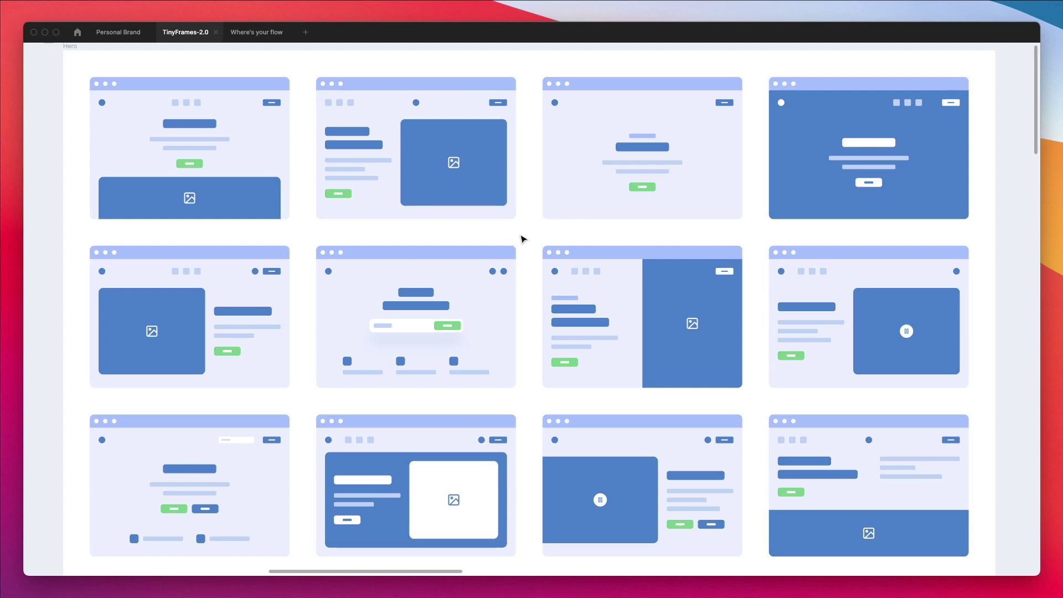
- Duplicate the first Hero frame onto the empty canvas left of the Hero section
scroll(177, 143, up, 5)
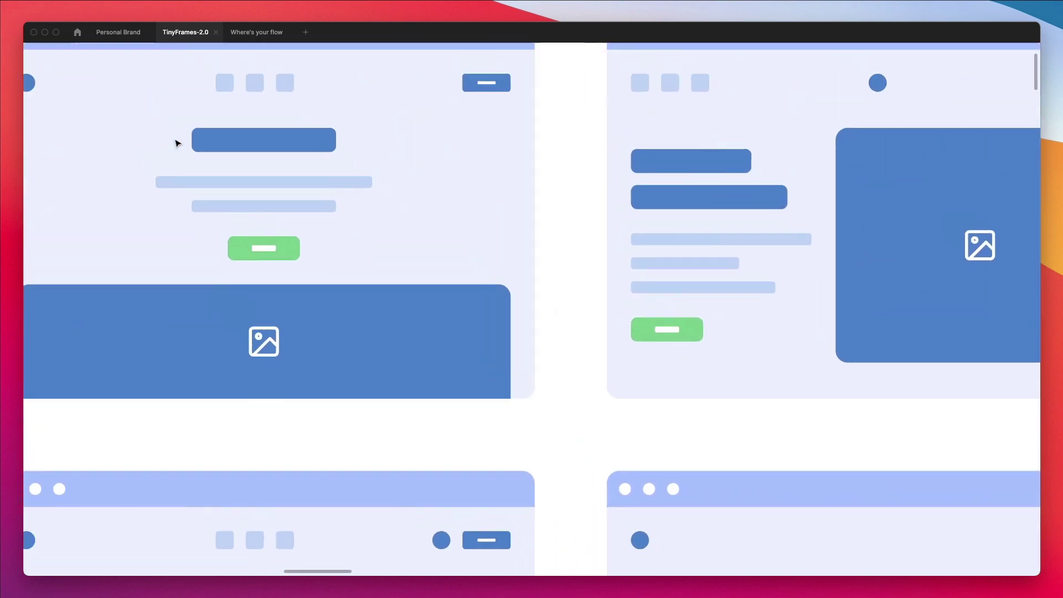
scroll(176, 142, down, 5)
scroll(175, 138, up, 3)
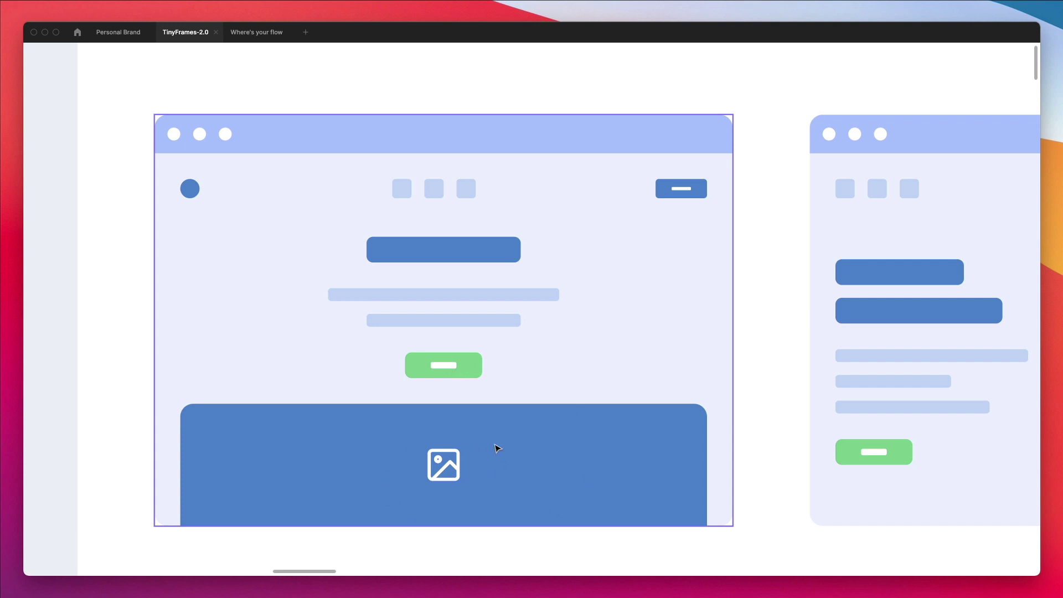
scroll(496, 447, down, 1)
scroll(500, 446, down, 1)
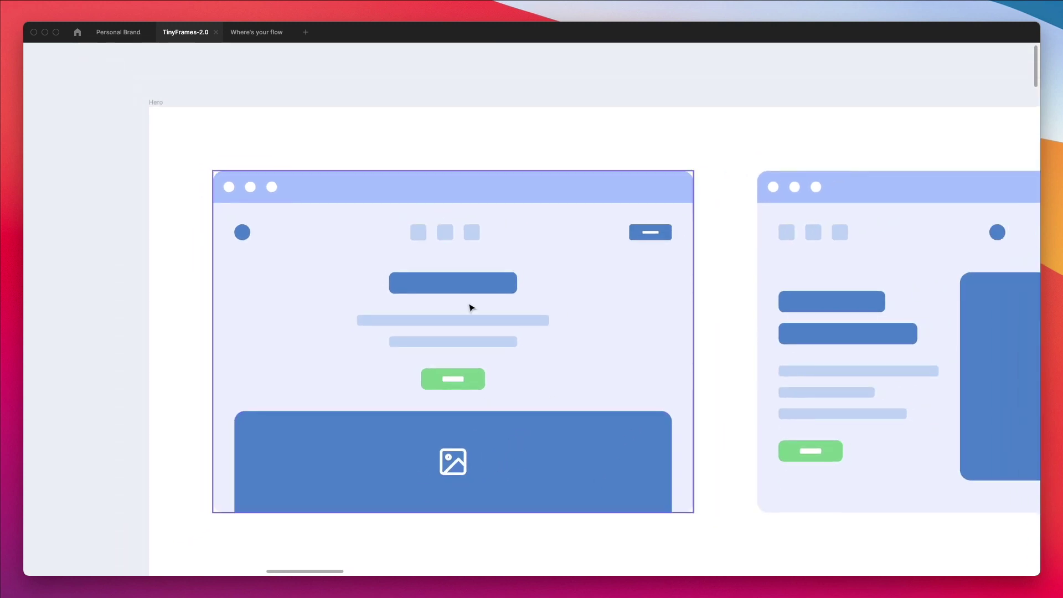
scroll(504, 379, down, 1)
scroll(554, 349, left, 2)
drag(617, 318, 191, 297)
- Select the copied frame's image block, then the whole copied frame, then deselect it
scroll(191, 297, left, 5)
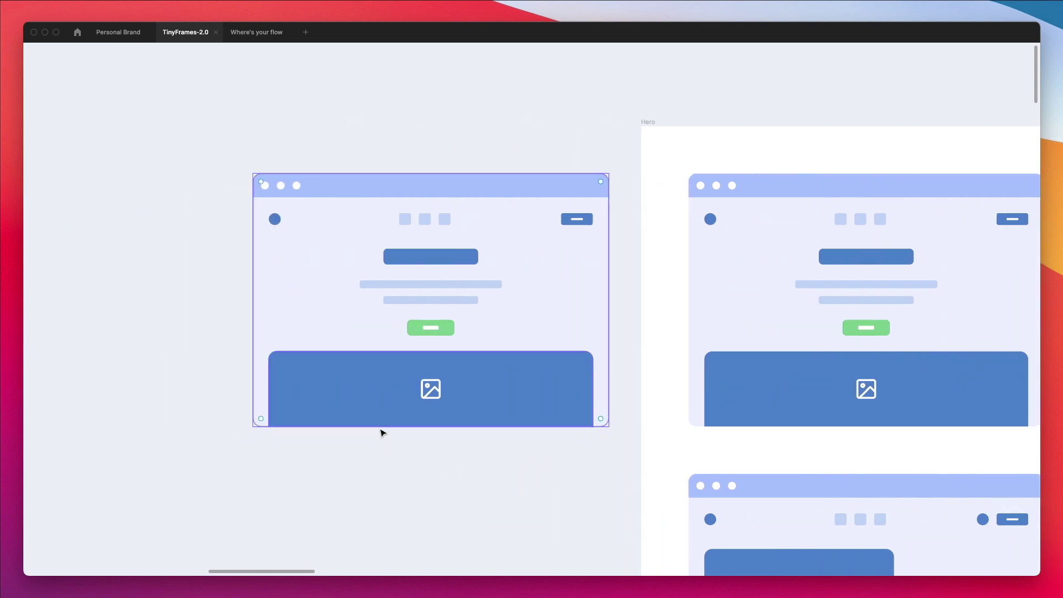
click(381, 427)
click(305, 300)
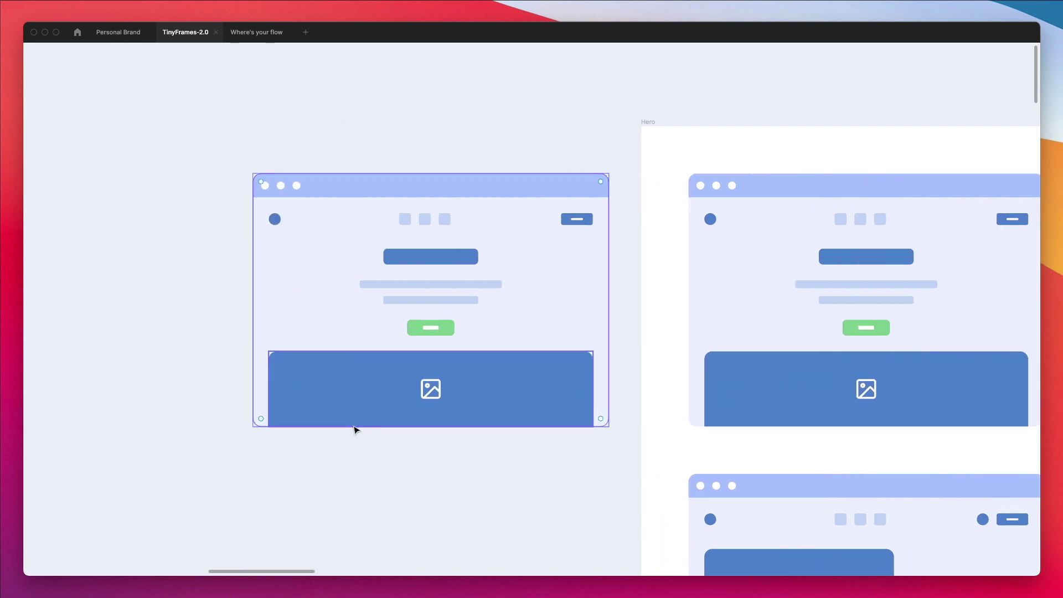
click(409, 432)
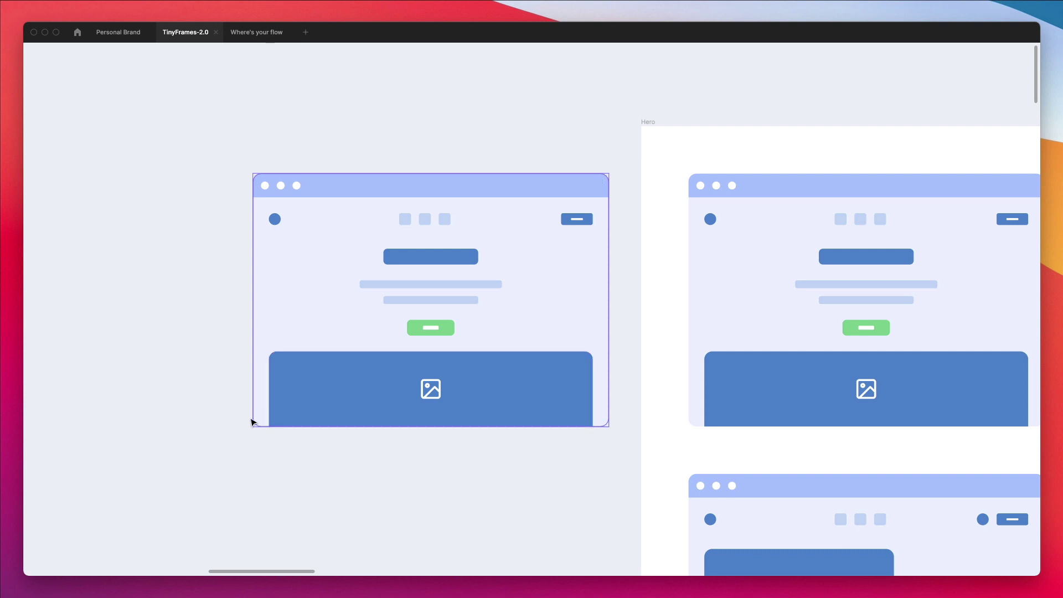
- Pan and zoom across the TinyFrames-2.0 Hero wireframe layouts to inspect them
scroll(451, 458, down, 3)
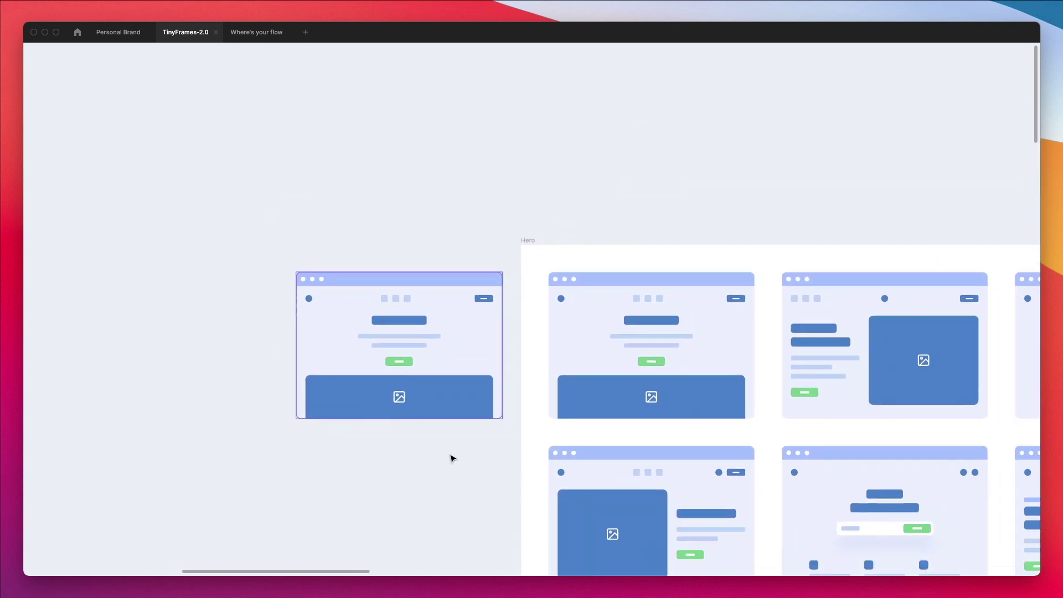
scroll(451, 459, right, 10)
scroll(451, 458, down, 6)
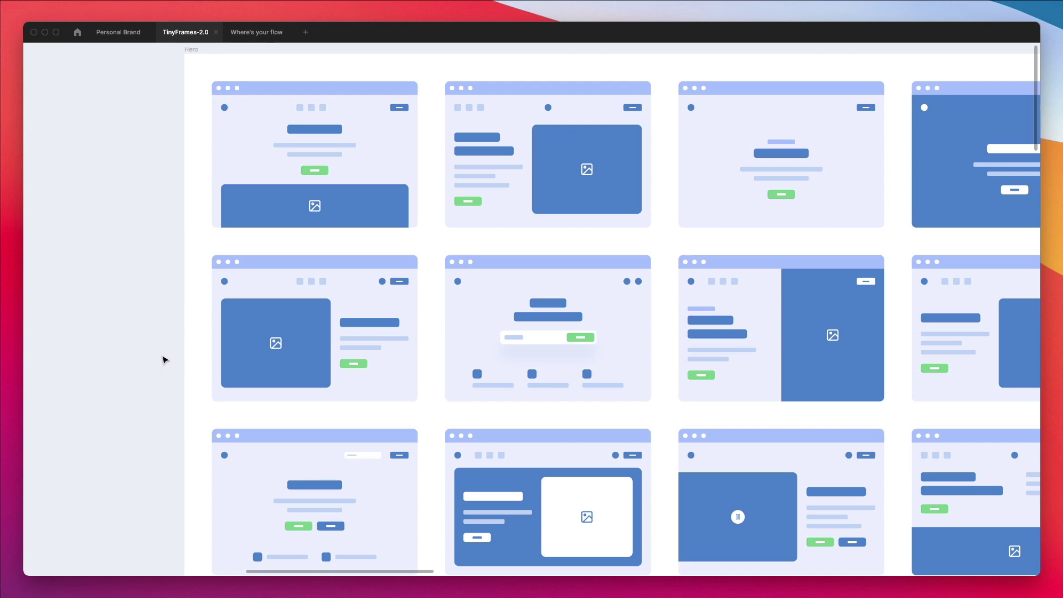
scroll(323, 166, down, 2)
scroll(323, 141, up, 3)
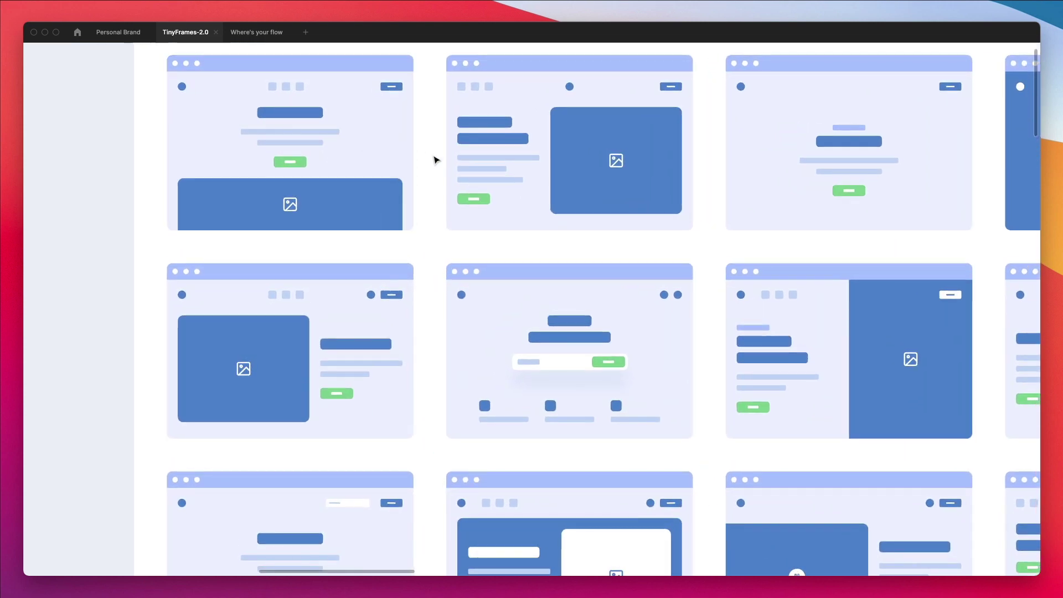
scroll(442, 166, up, 1)
scroll(454, 177, up, 2)
scroll(454, 175, right, 3)
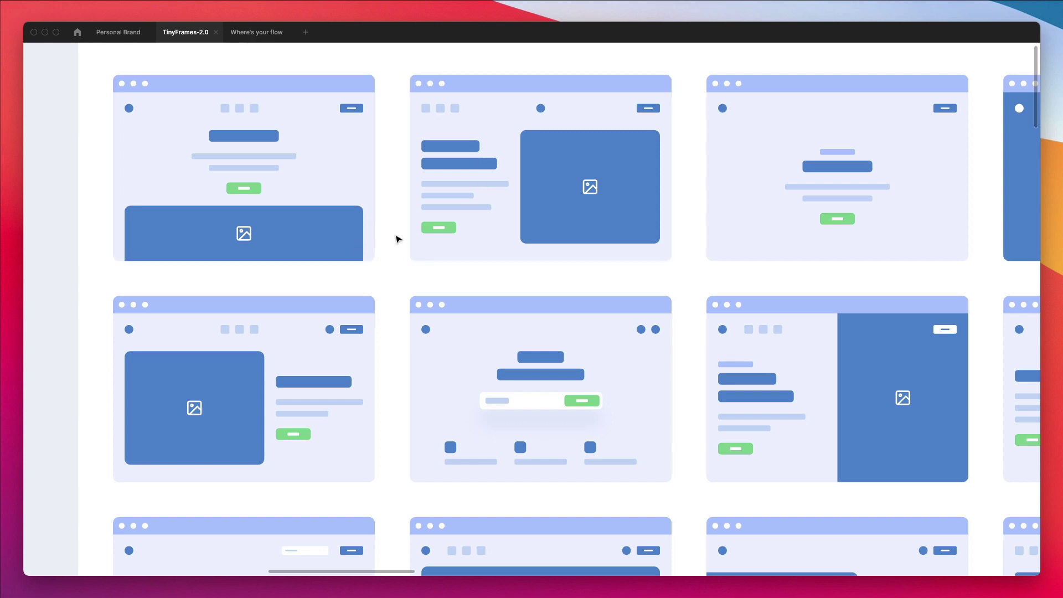
scroll(397, 239, right, 1)
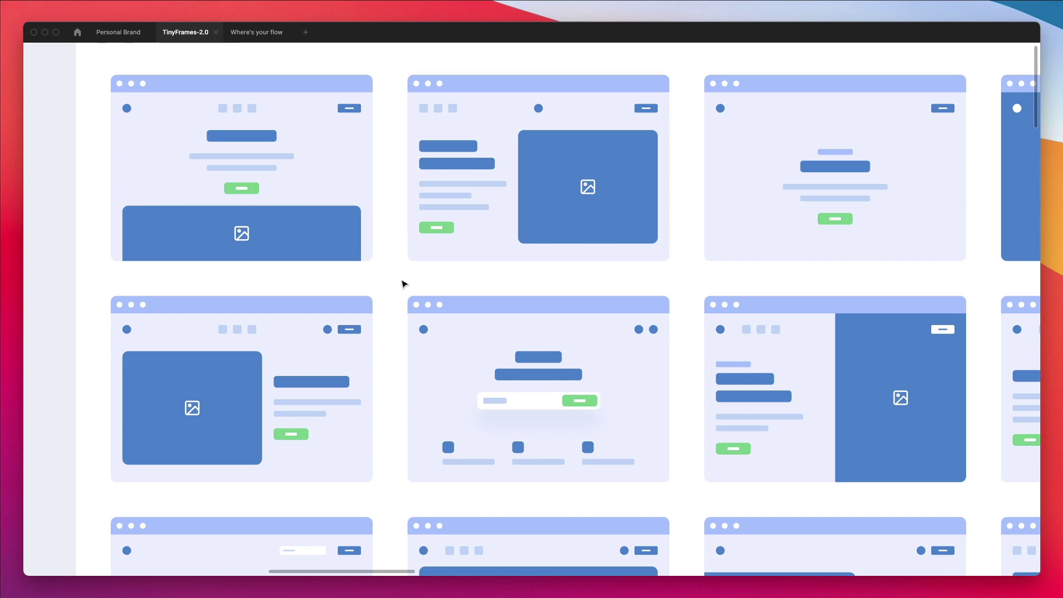
scroll(403, 284, right, 2)
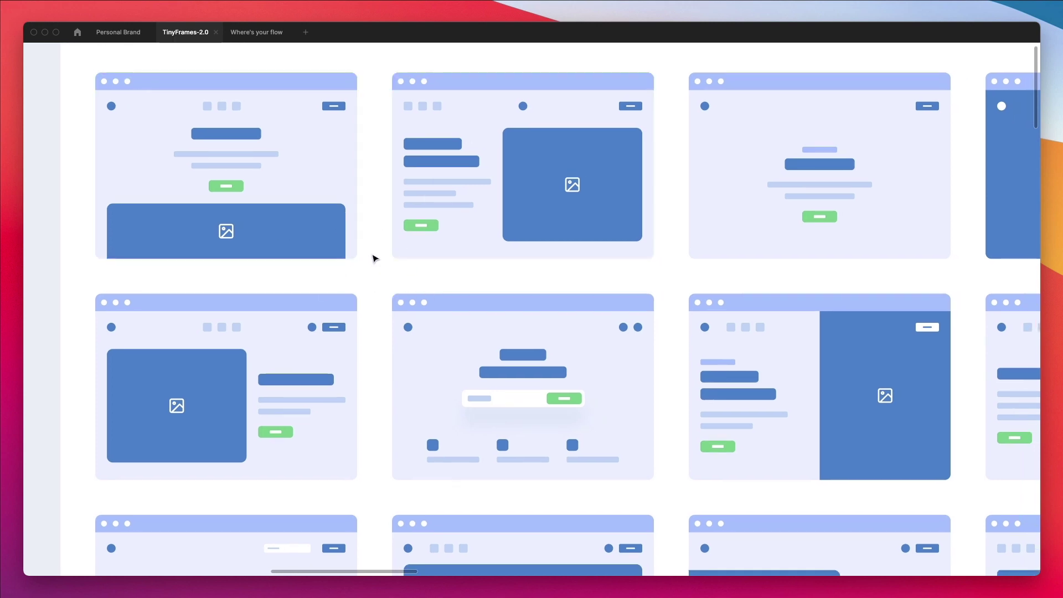
- Move down to the Media section's image-gallery and video wireframe layouts
scroll(375, 259, down, 2)
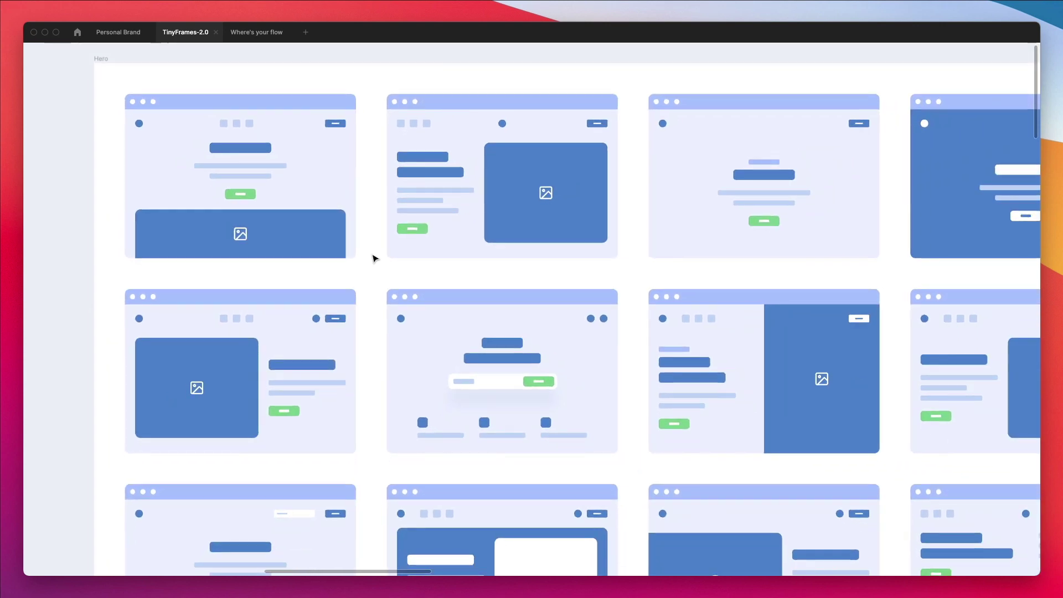
scroll(374, 258, down, 2)
scroll(374, 259, right, 1)
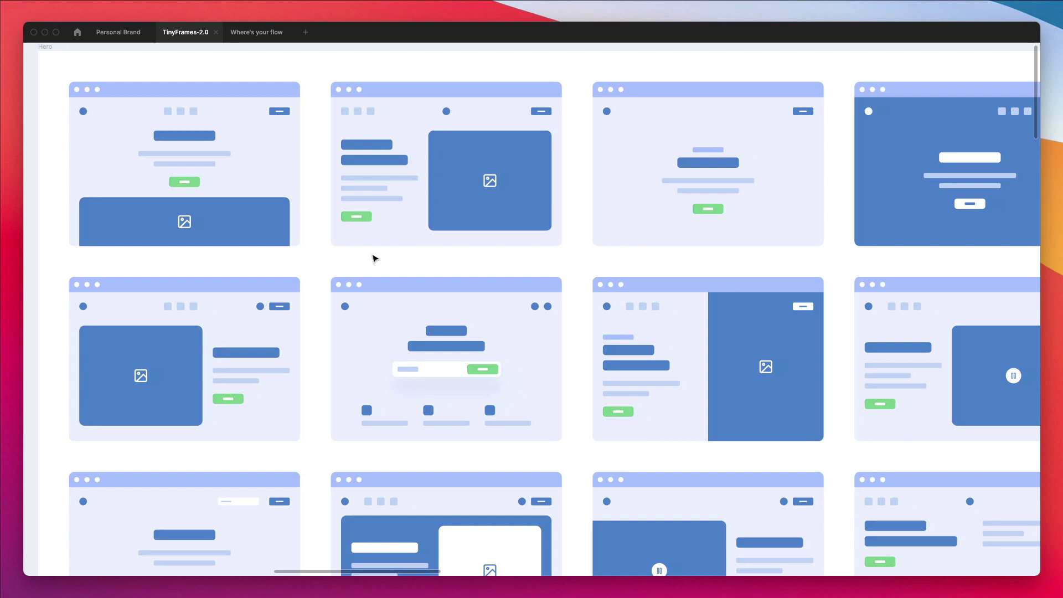
scroll(374, 259, right, 1)
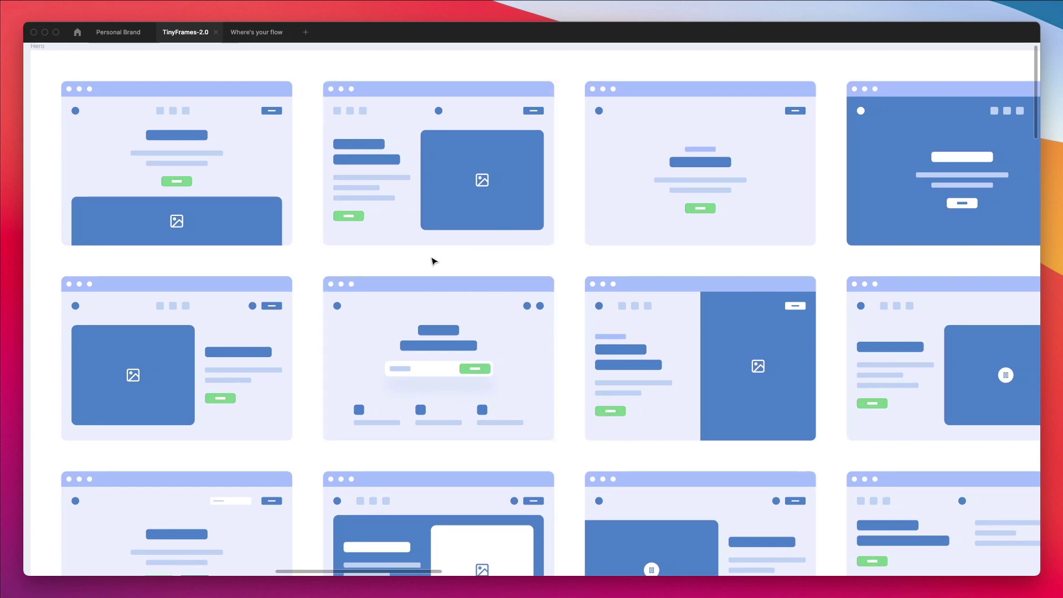
scroll(437, 258, down, 1)
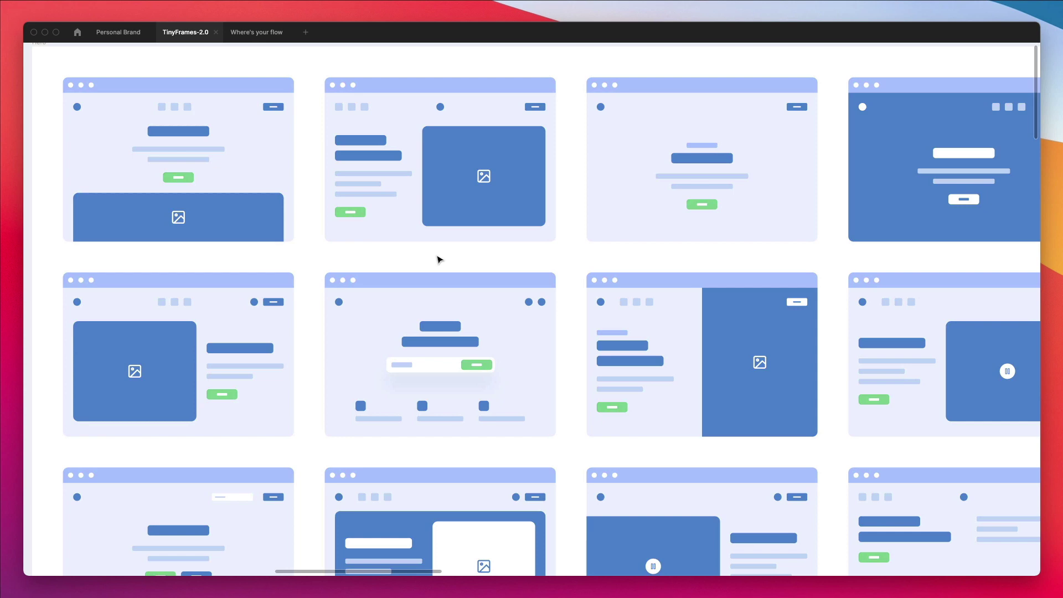
scroll(439, 260, down, 1)
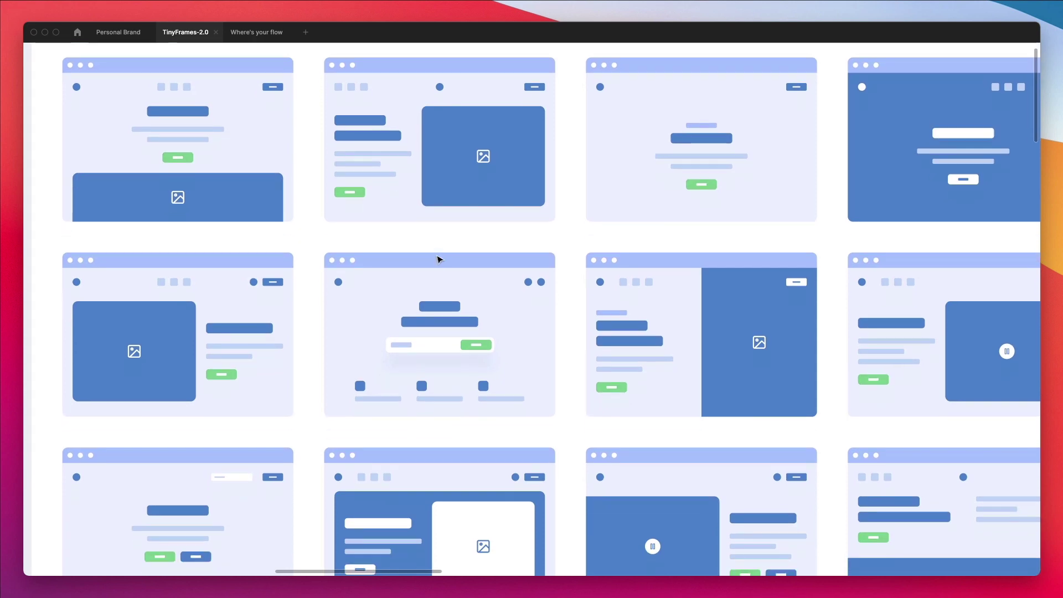
scroll(437, 259, down, 3)
scroll(437, 259, down, 5)
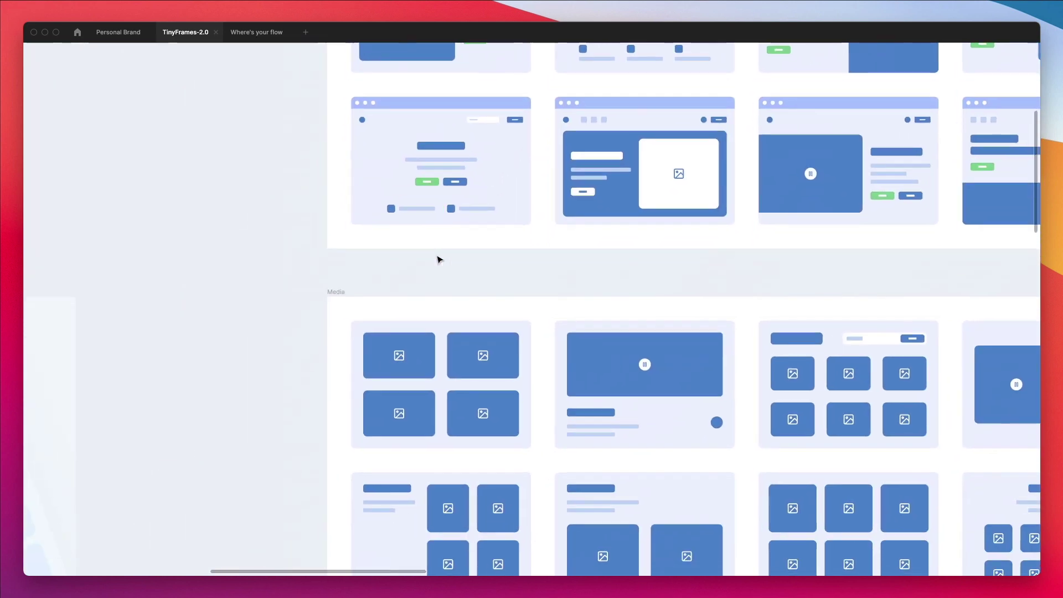
- Inspect the angled mobile mockup's Profile, Expenses, Onboarding, Message and Activity screens beside Media and CTA
scroll(437, 259, left, 15)
scroll(437, 259, down, 4)
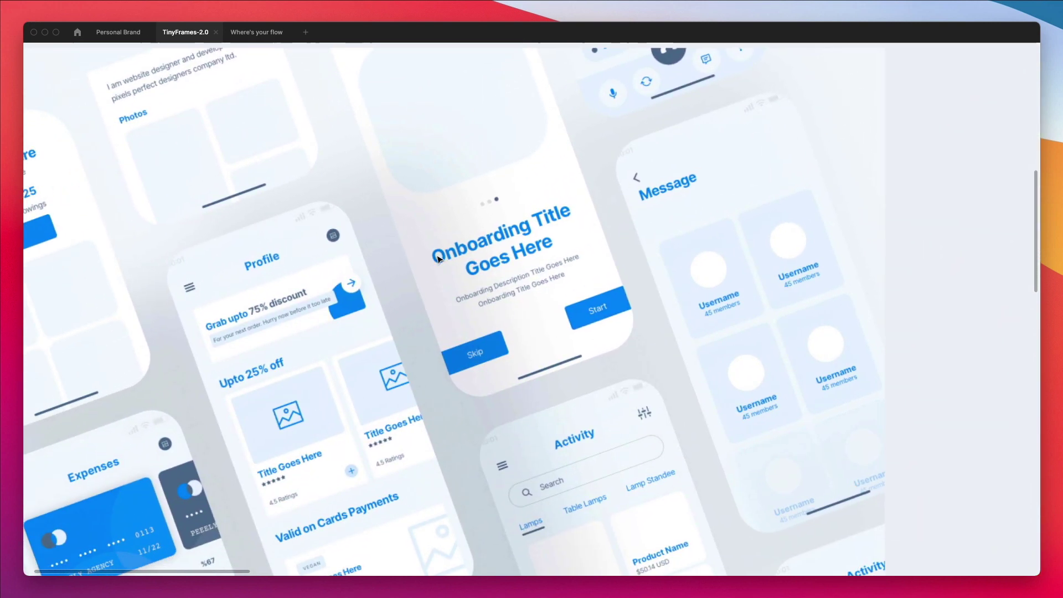
scroll(437, 259, left, 5)
scroll(437, 259, down, 3)
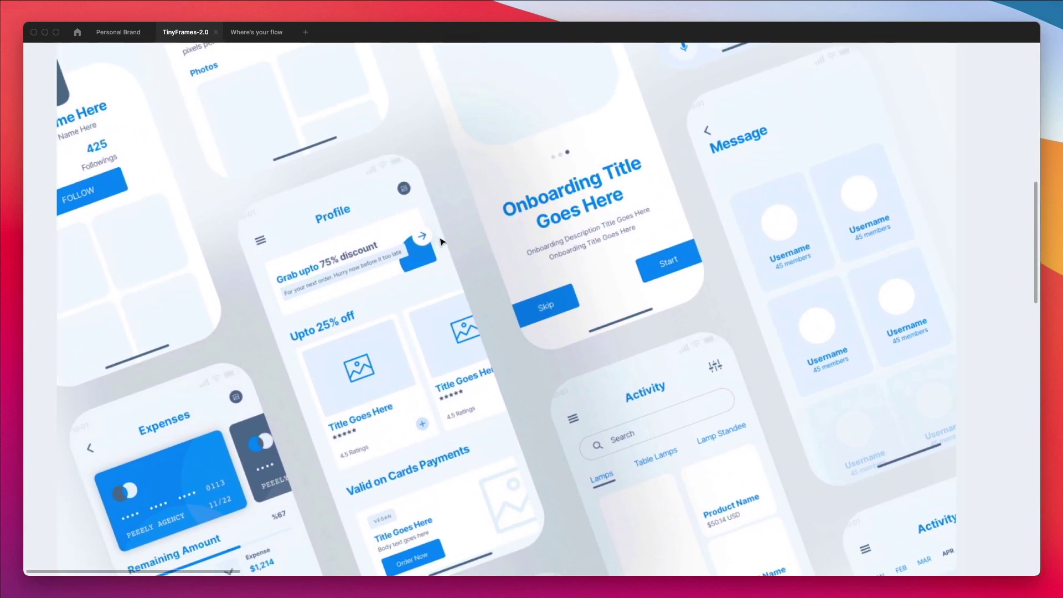
scroll(441, 242, down, 3)
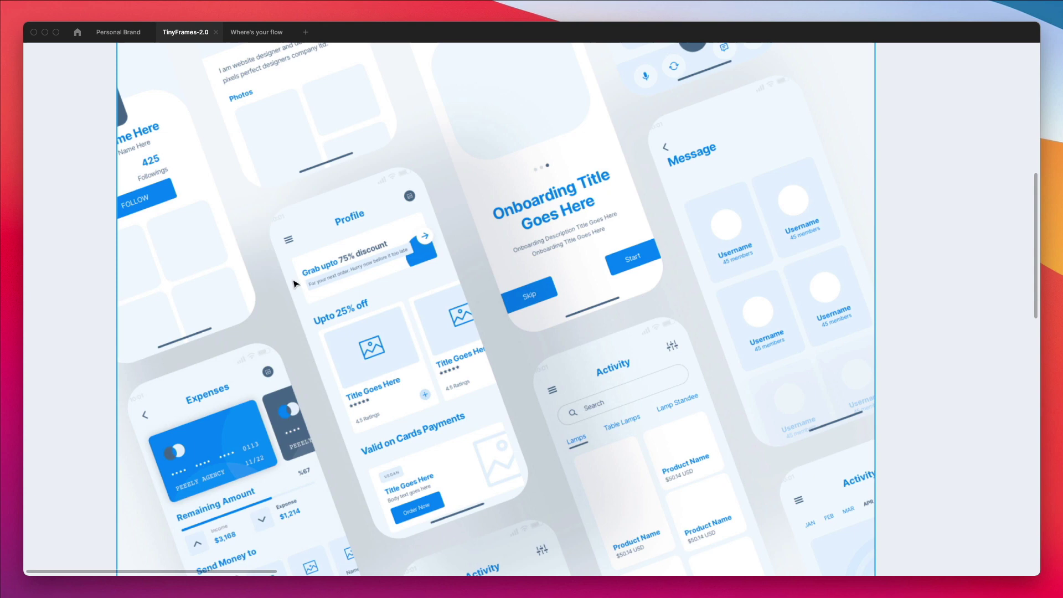
scroll(431, 329, down, 1)
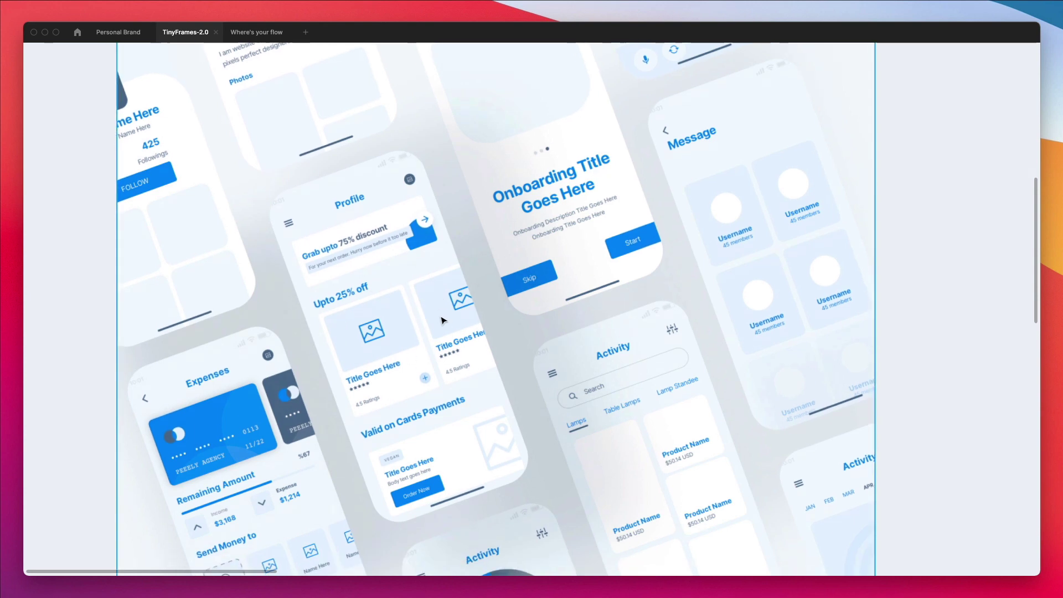
scroll(396, 286, down, 1)
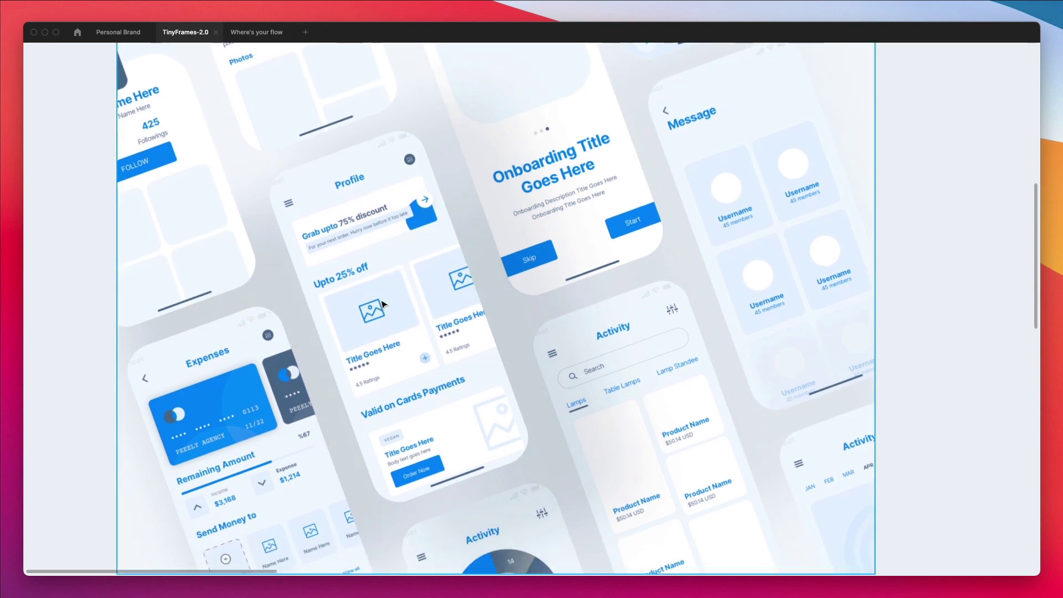
scroll(365, 335, down, 2)
scroll(419, 305, up, 2)
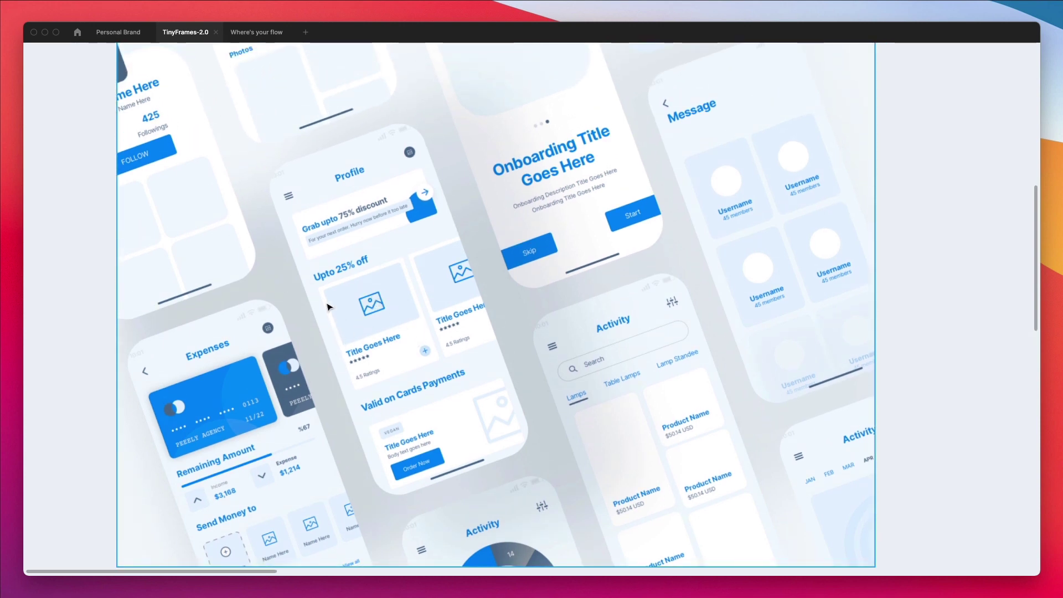
scroll(405, 313, up, 1)
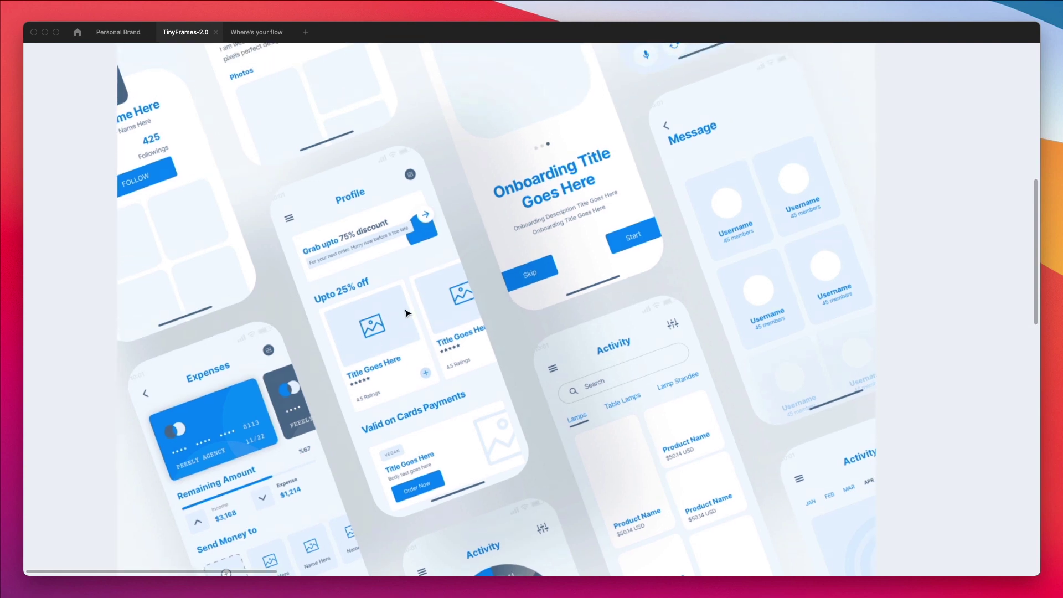
scroll(405, 312, down, 2)
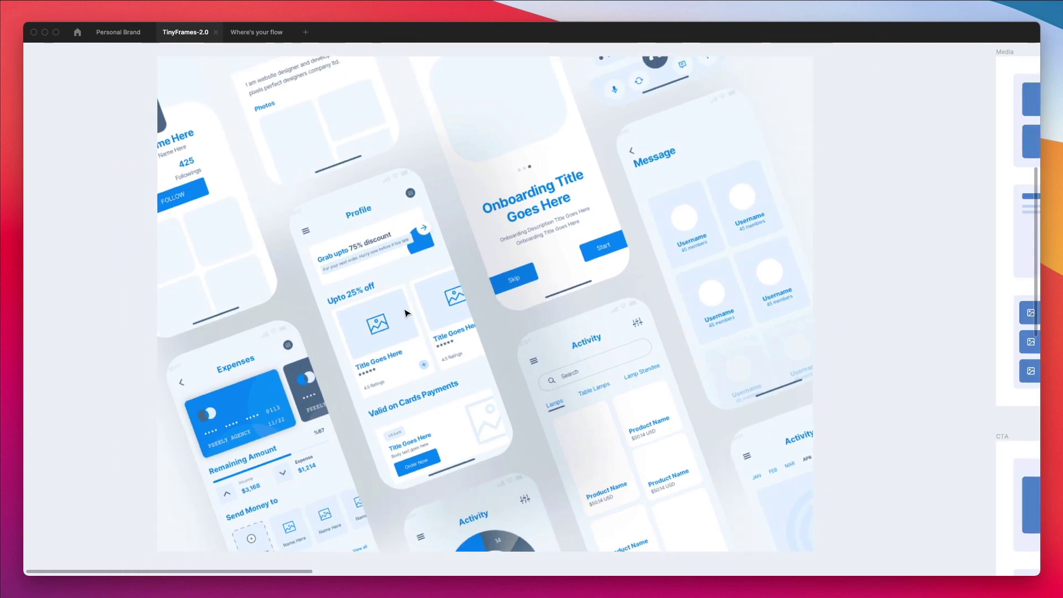
scroll(366, 210, up, 1)
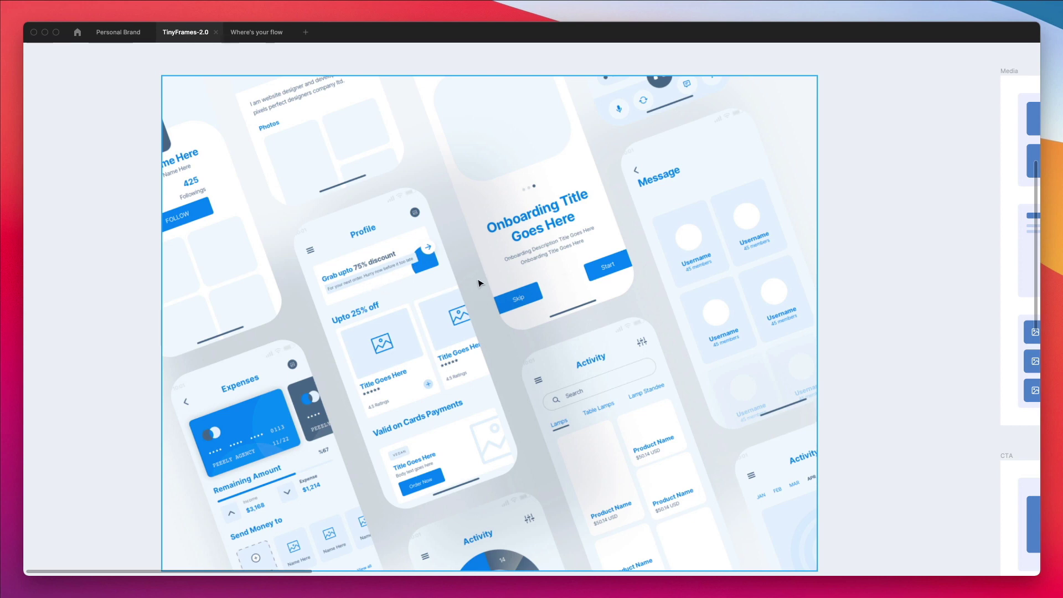
- Zoom into the blue dashboard's Tags section, then back out beside the Newsletter frames
scroll(480, 283, down, 5)
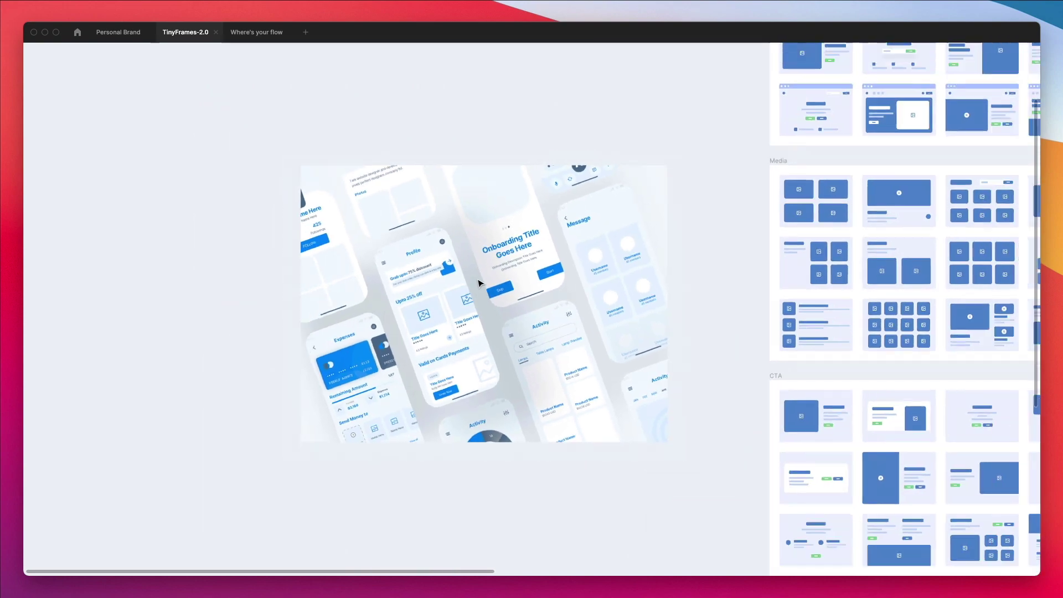
scroll(480, 283, right, 10)
scroll(480, 283, right, 10)
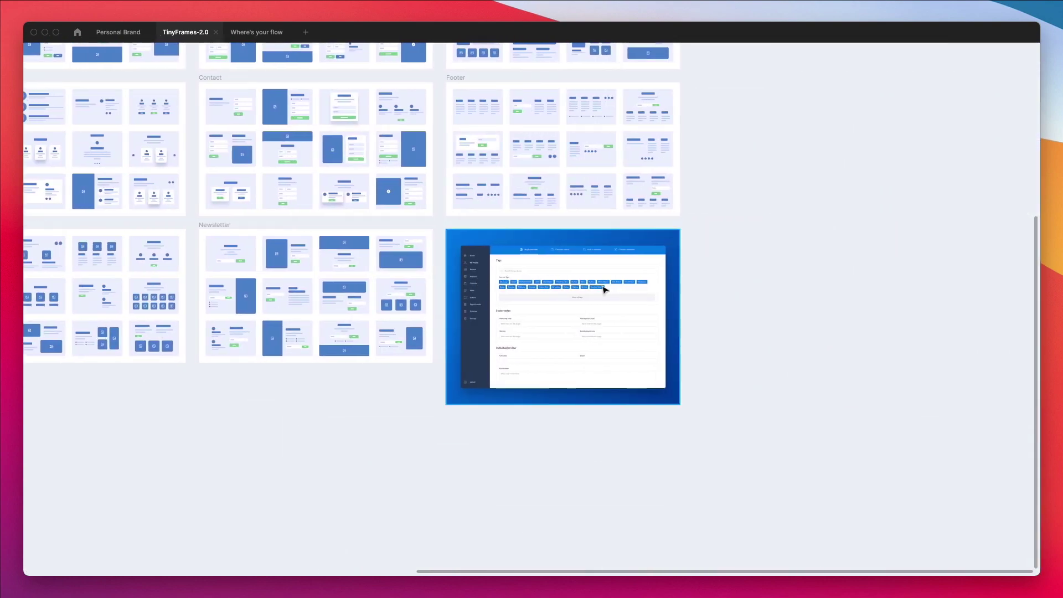
scroll(603, 288, up, 10)
scroll(604, 289, up, 5)
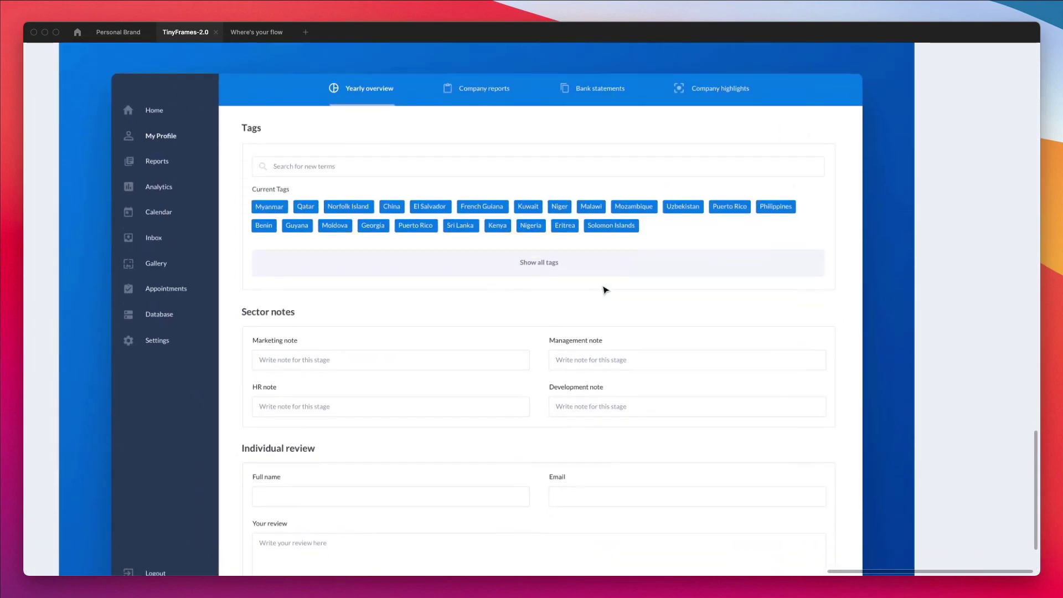
scroll(470, 254, down, 1)
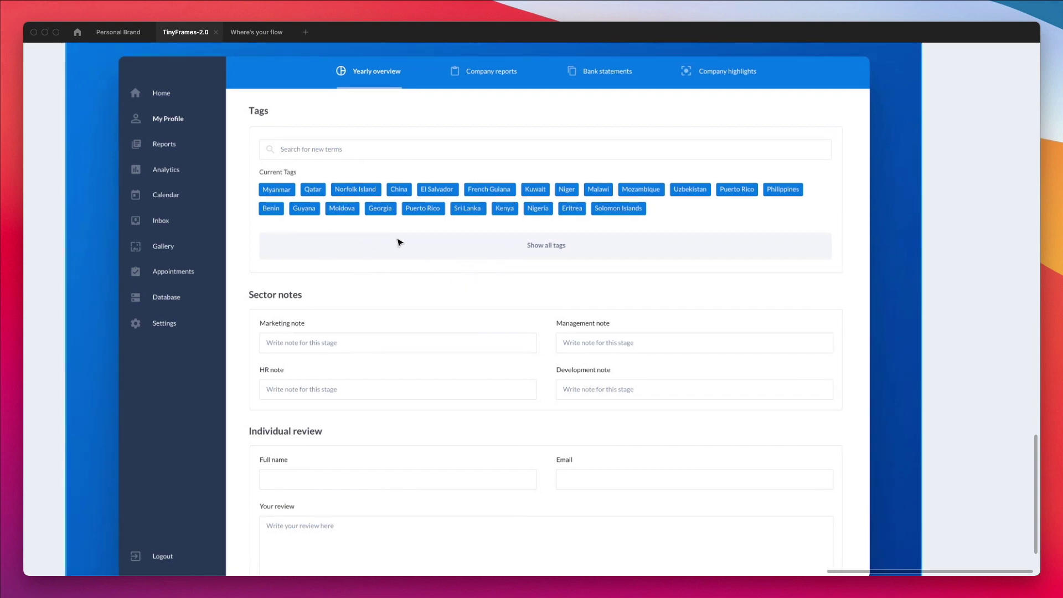
scroll(408, 233, up, 1)
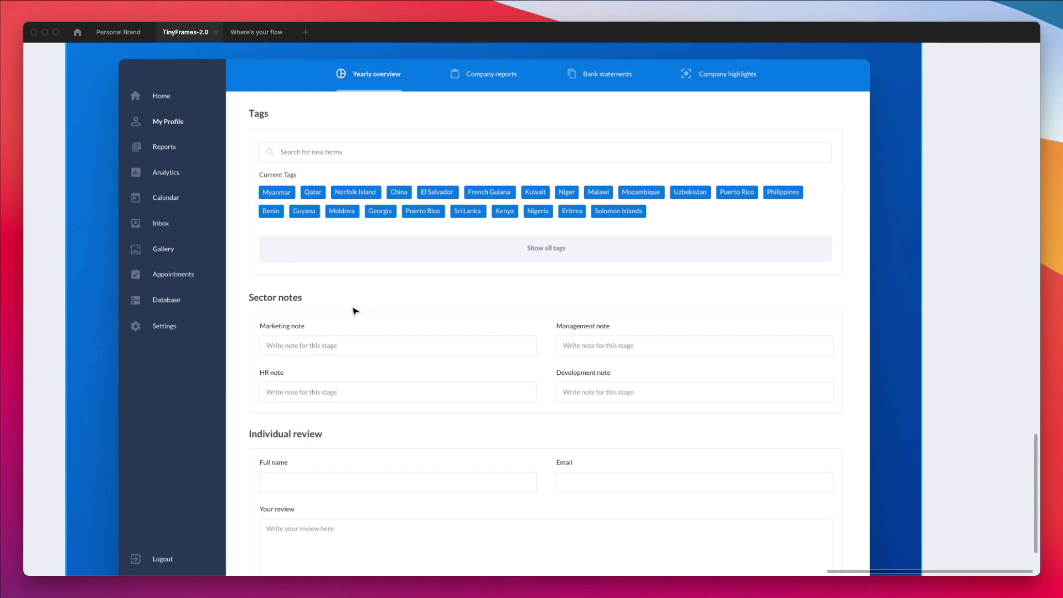
scroll(432, 258, down, 2)
scroll(432, 258, down, 2)
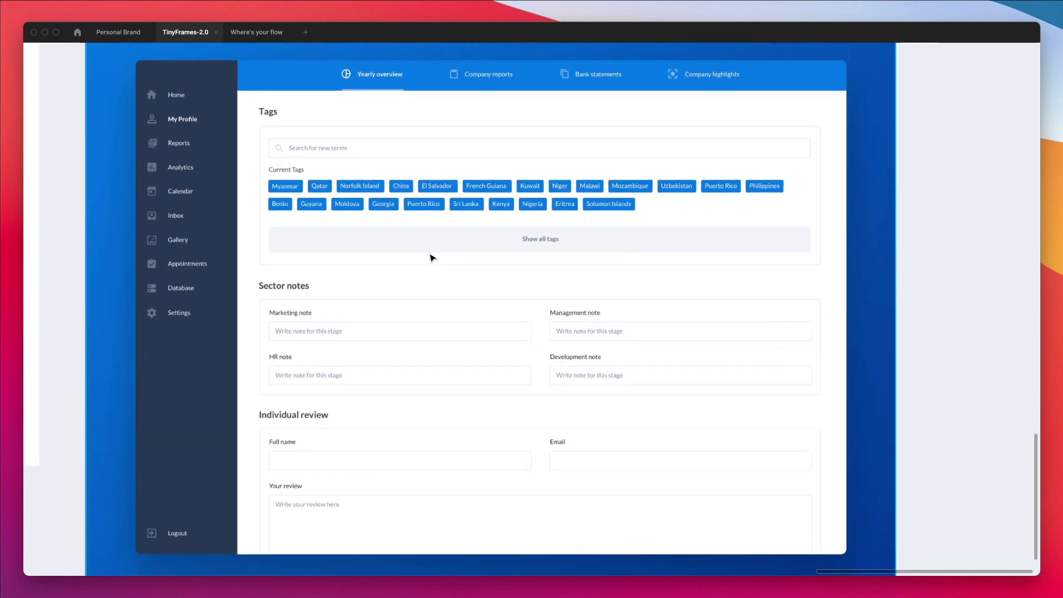
scroll(415, 249, left, 1)
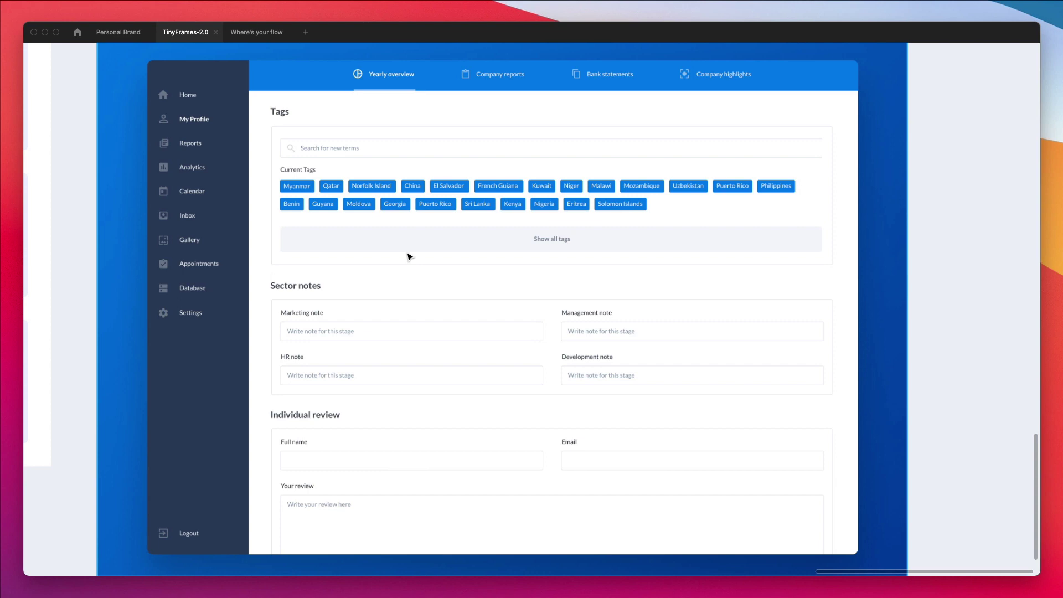
scroll(409, 257, down, 5)
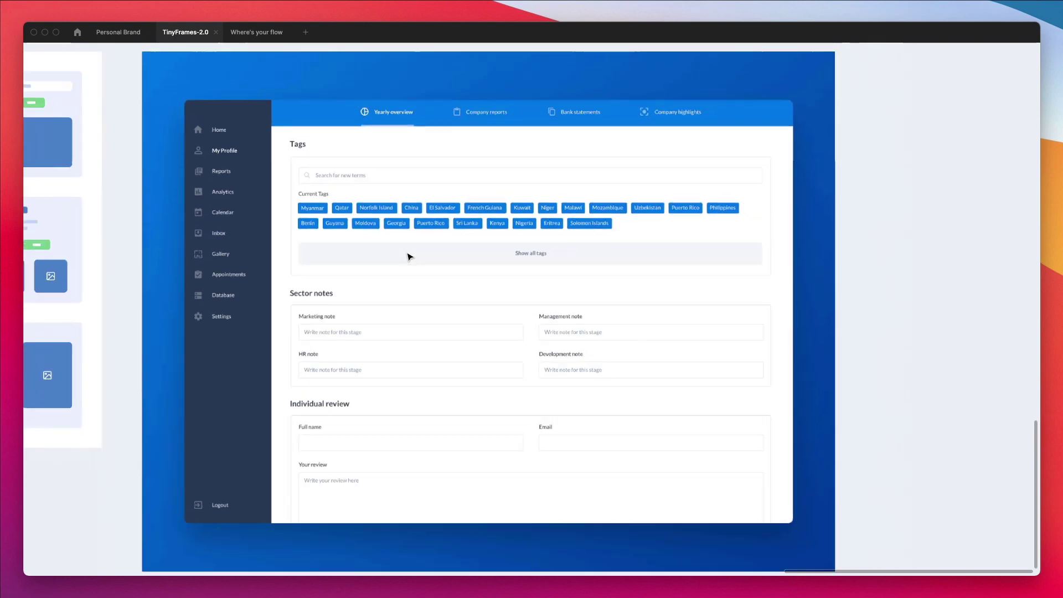
- Navigate the TinyFrames canvas and zoom into the low-fidelity Media section
scroll(410, 256, down, 5)
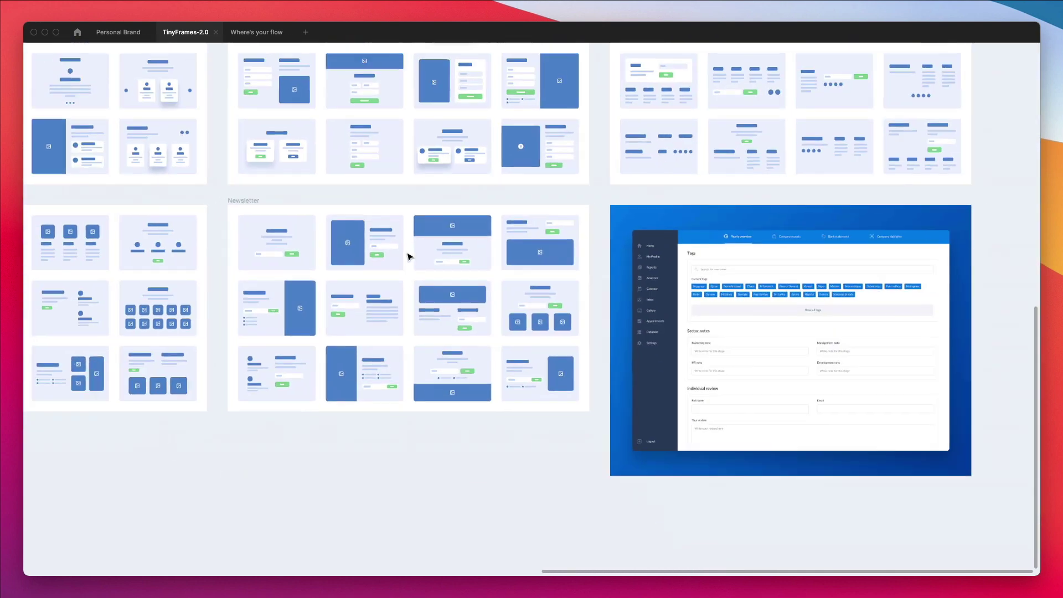
scroll(409, 256, left, 3)
scroll(410, 256, down, 2)
scroll(409, 256, left, 3)
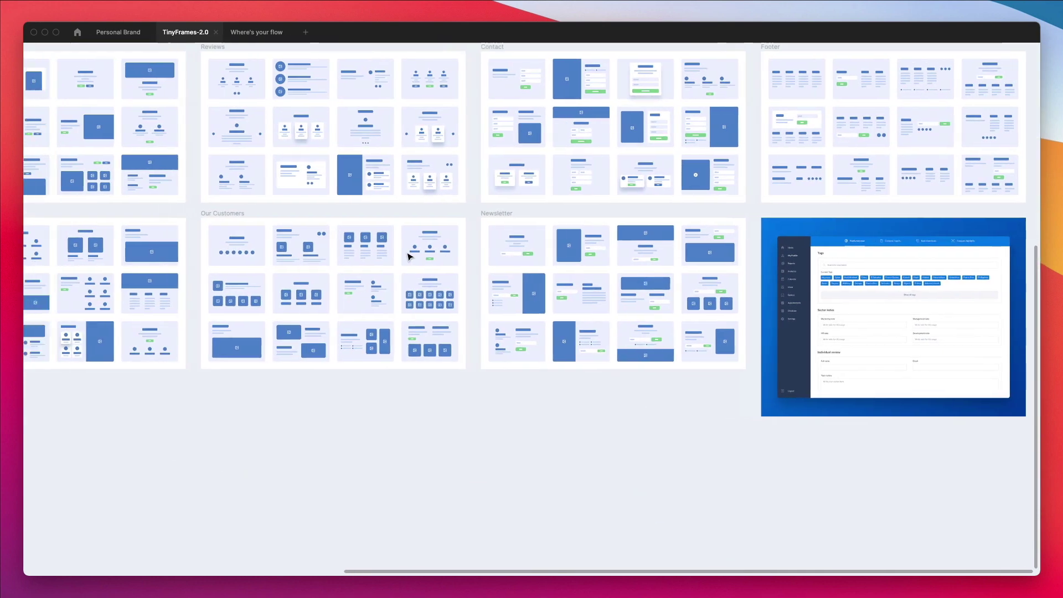
scroll(410, 256, up, 3)
scroll(410, 256, up, 3)
scroll(410, 256, left, 1)
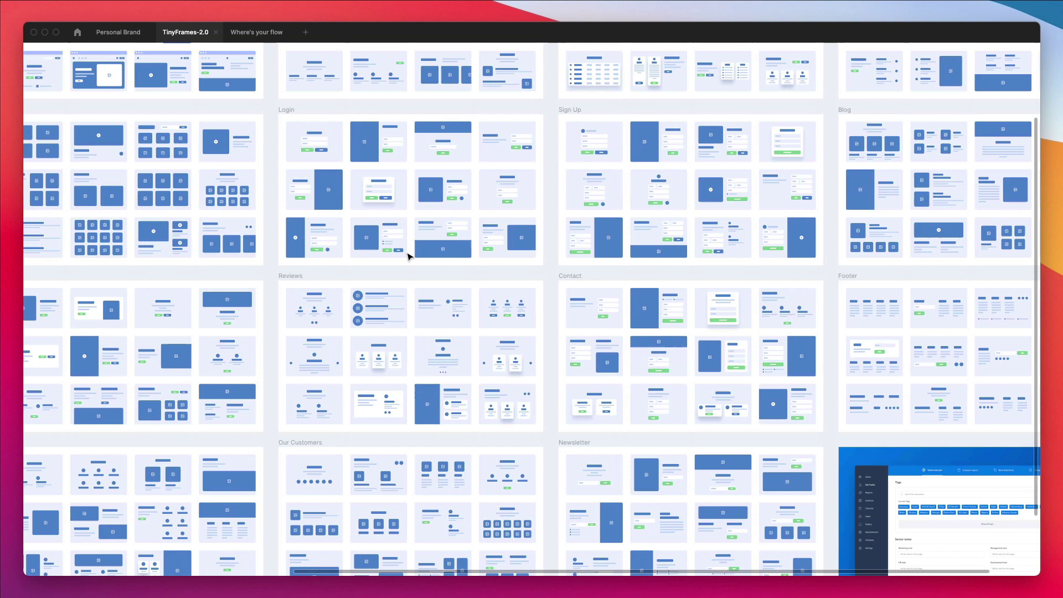
scroll(408, 256, up, 2)
scroll(408, 256, down, 4)
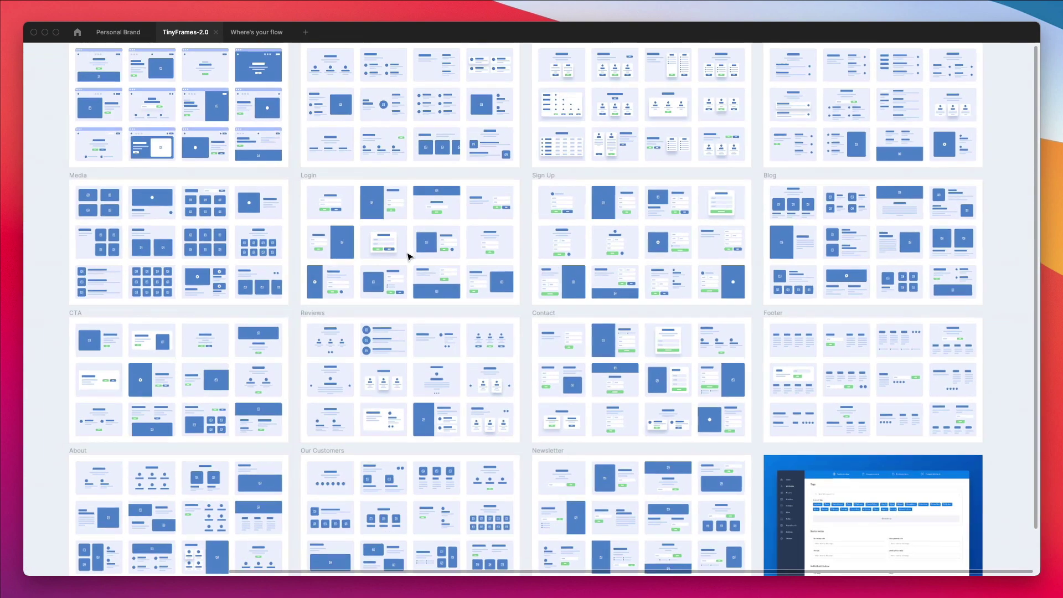
scroll(408, 256, up, 1)
- Pan left to the tilted mobile mockup with Profile, Onboarding, Message and Activity screens
scroll(408, 256, left, 1)
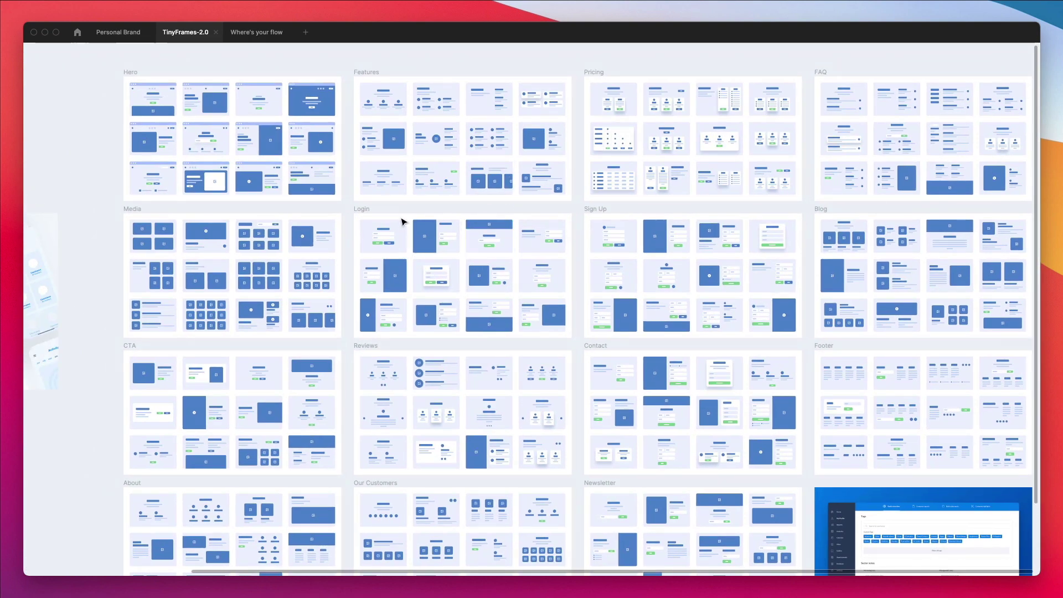
scroll(354, 161, left, 5)
scroll(354, 161, down, 1)
scroll(280, 257, up, 10)
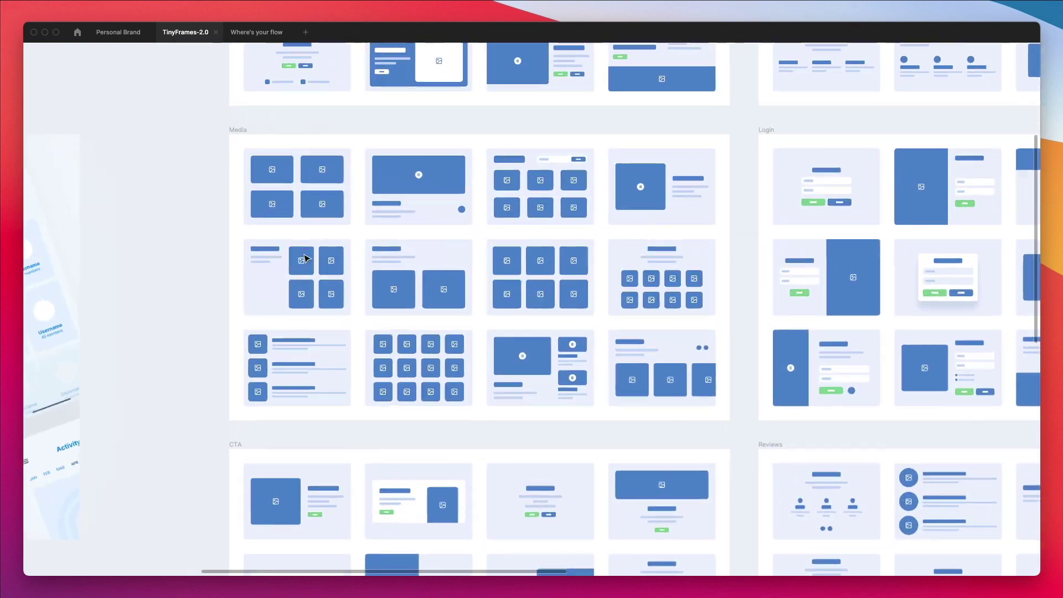
scroll(339, 257, right, 2)
scroll(338, 258, down, 5)
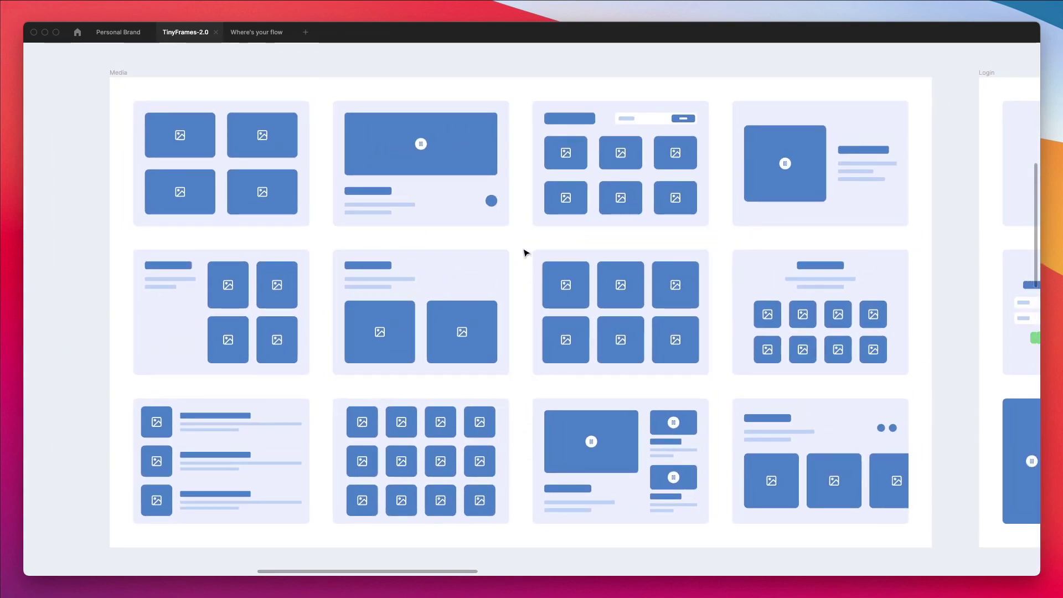
scroll(533, 246, left, 20)
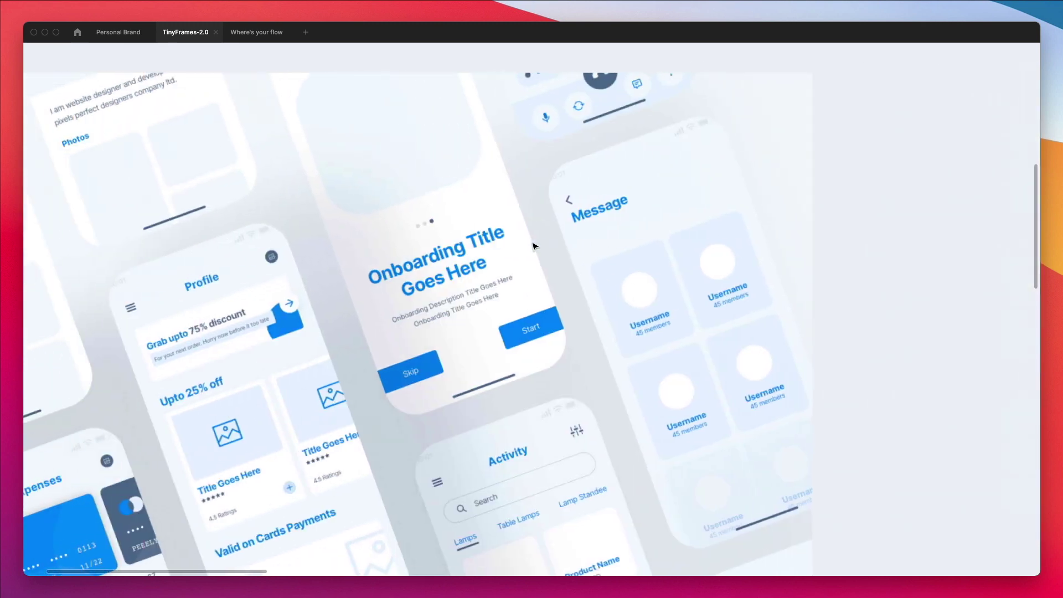
- Move the tilted app mockup right, closer to the Media wireframe frame
scroll(533, 246, down, 5)
scroll(509, 242, right, 10)
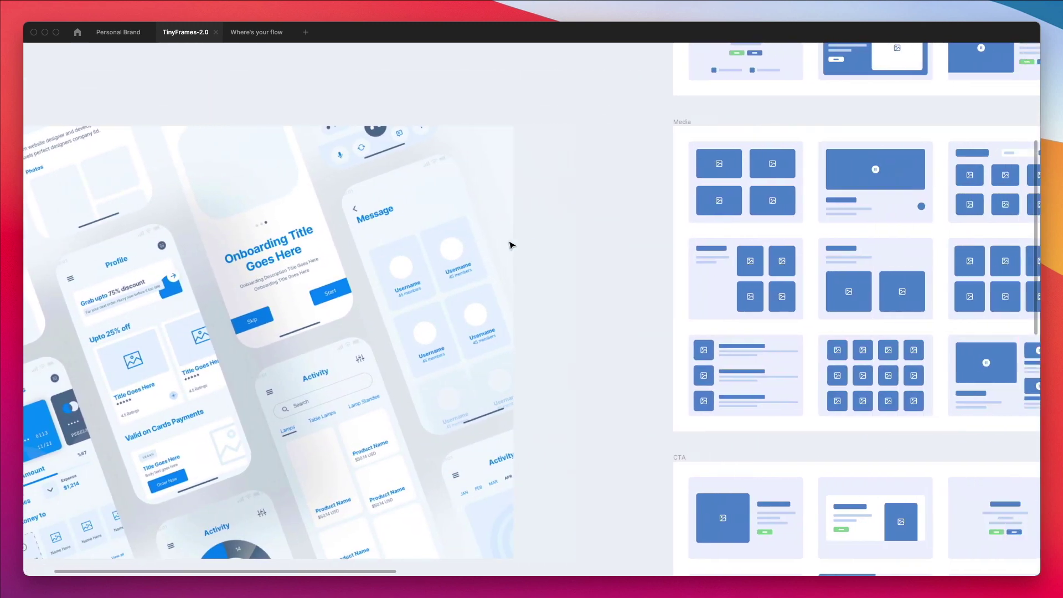
drag(434, 243, 504, 243)
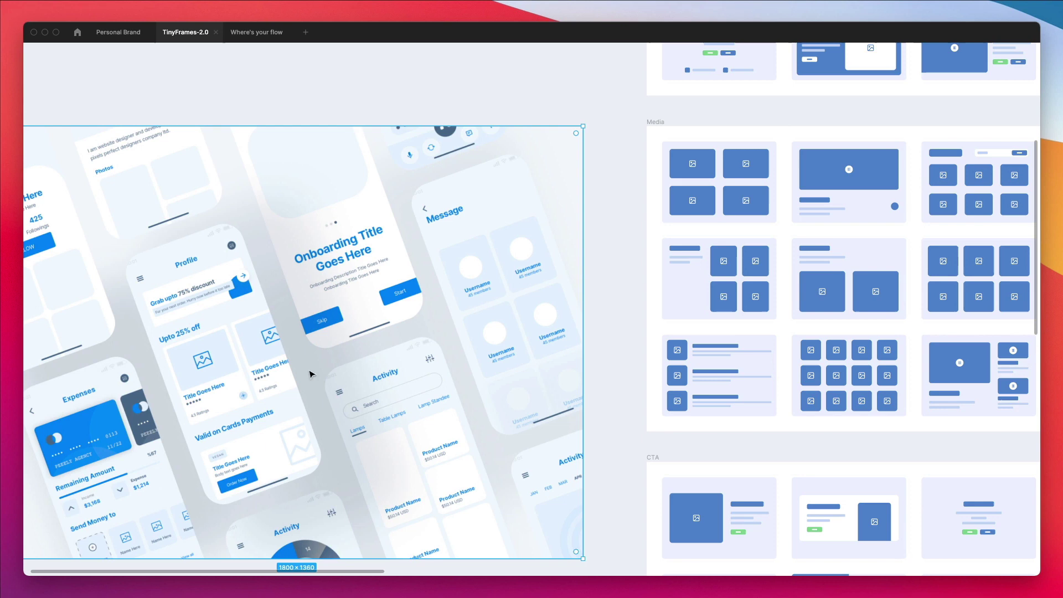
scroll(336, 294, right, 3)
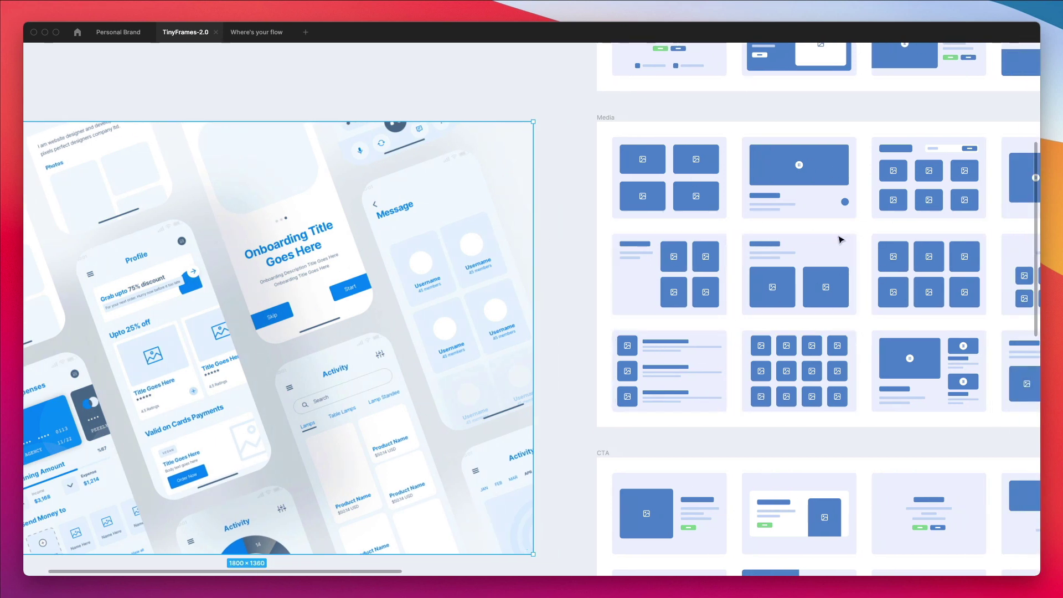
- Select one low-fidelity Media wireframe card to compare with the mockup
click(855, 237)
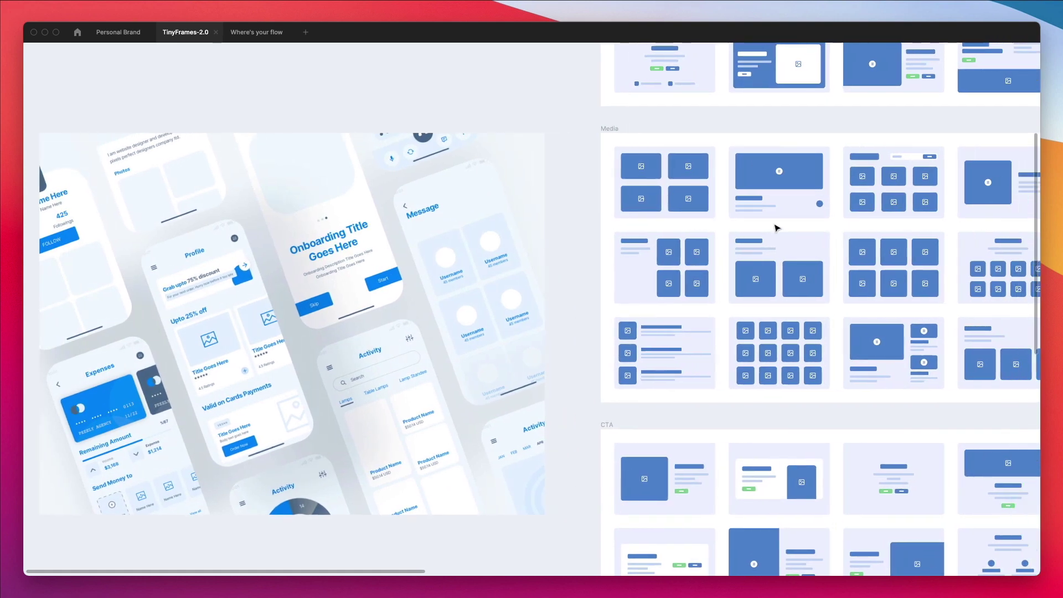
scroll(775, 229, right, 1)
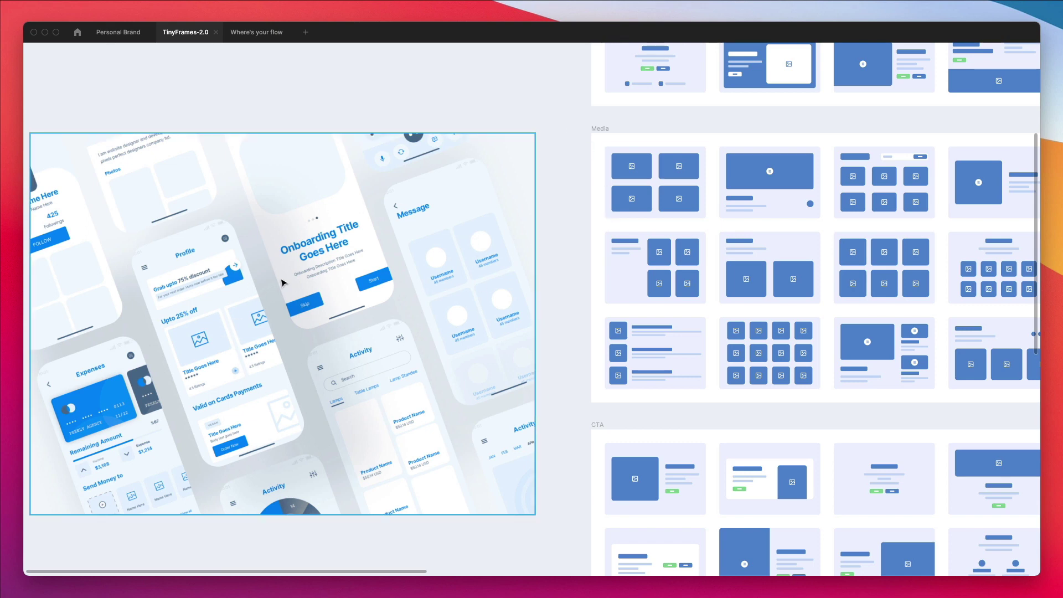
scroll(235, 301, right, 2)
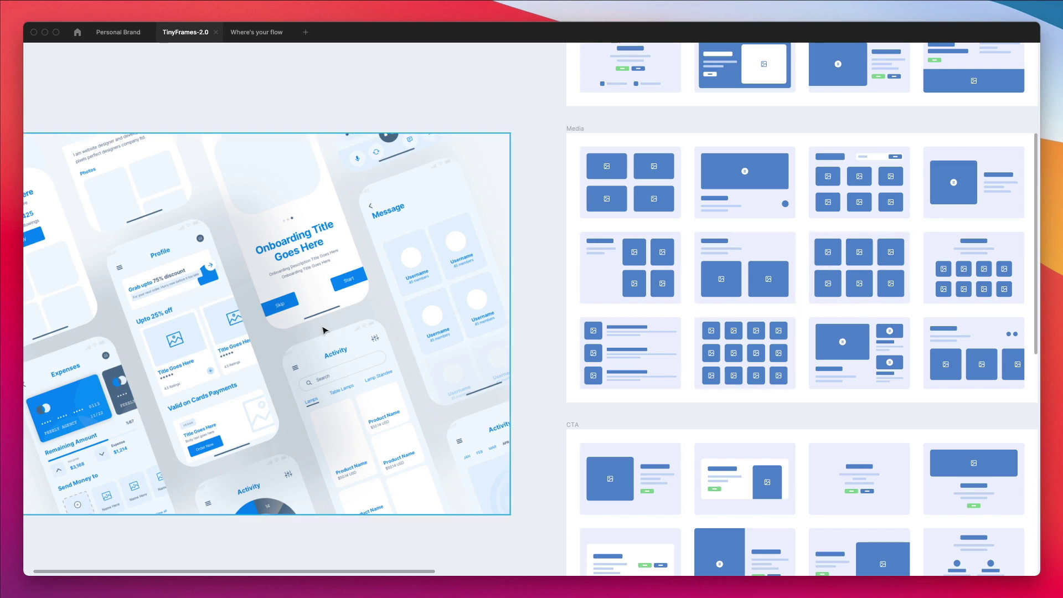
scroll(266, 321, up, 1)
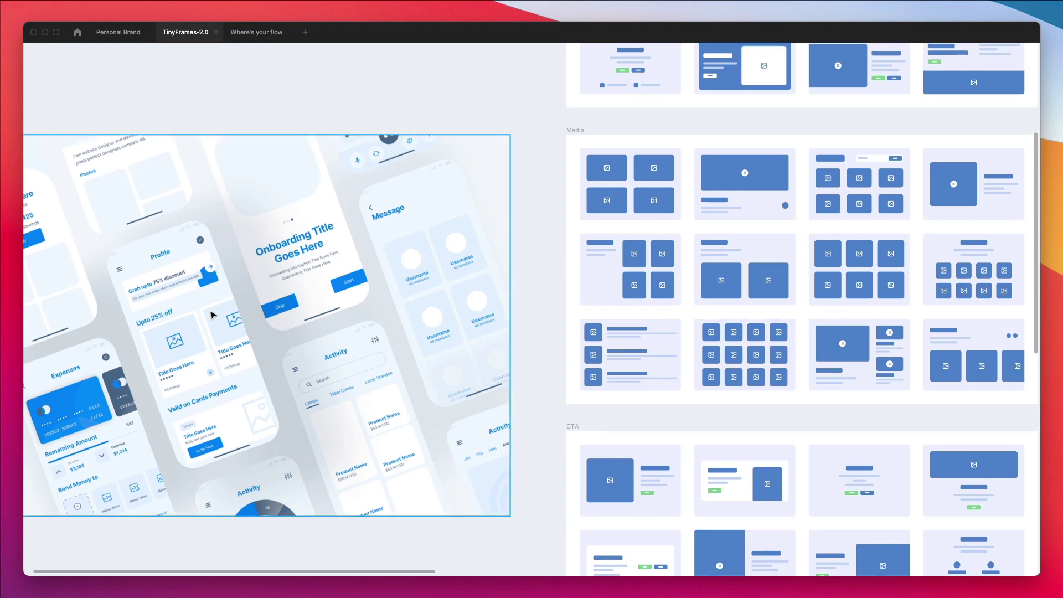
scroll(660, 281, down, 1)
scroll(659, 282, down, 2)
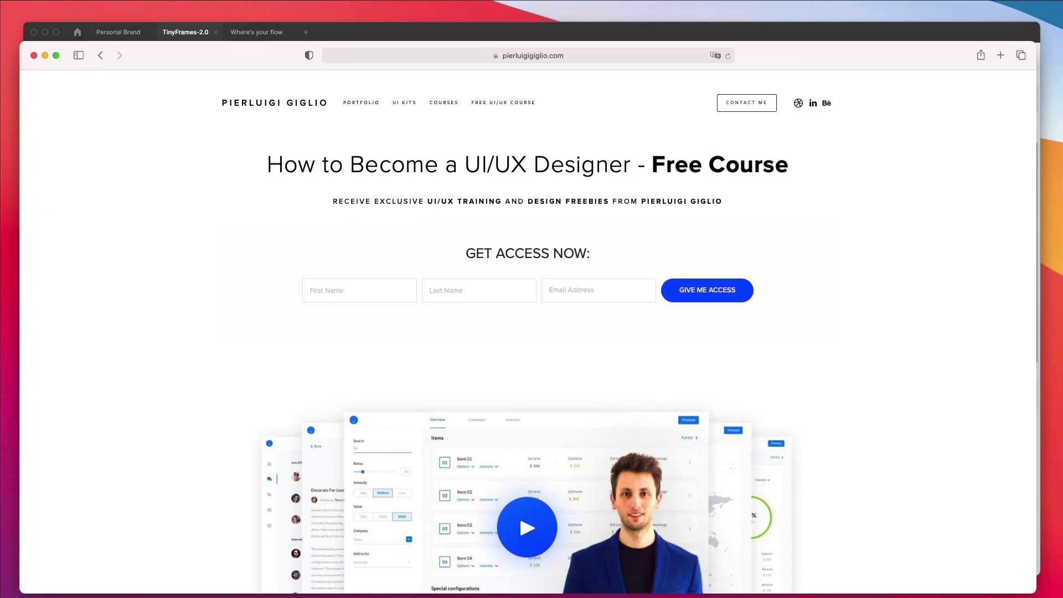
- Raise the Safari window slightly and scroll the UI/UX course page past the sign-up forms
drag(269, 54, 274, 27)
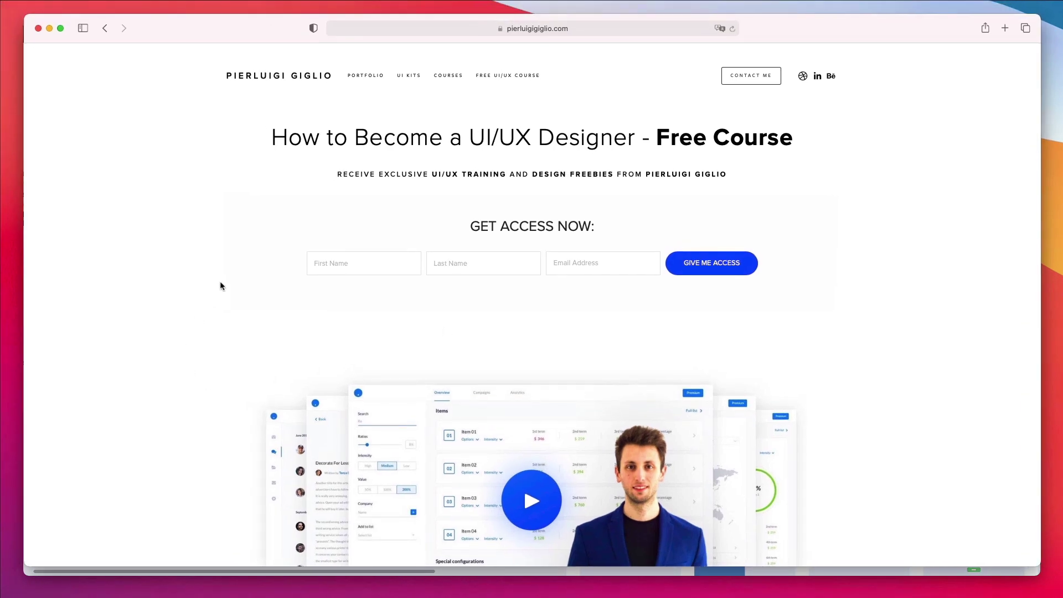
scroll(200, 289, down, 2)
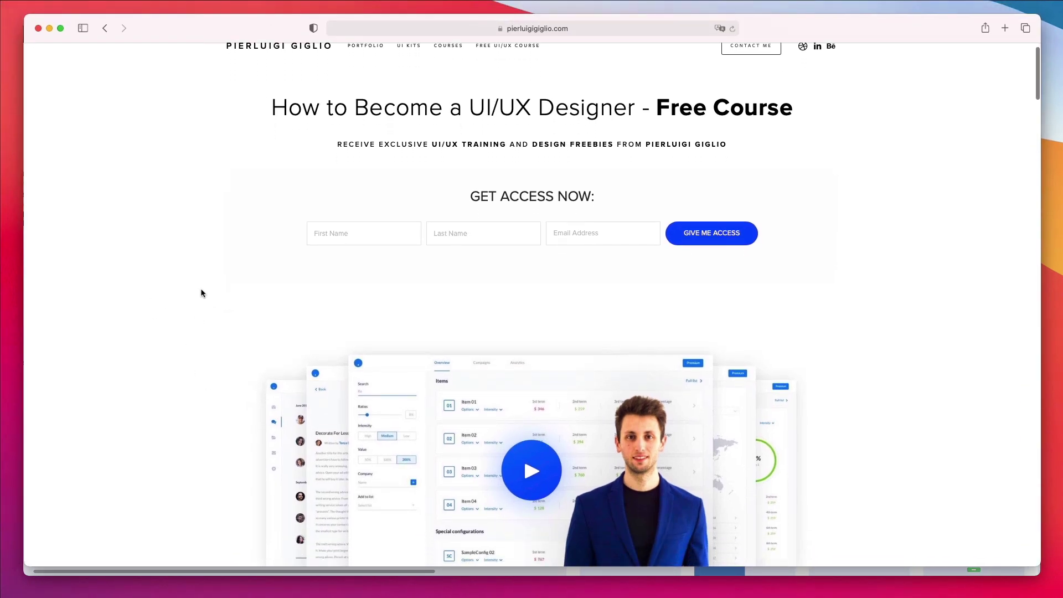
scroll(200, 289, down, 10)
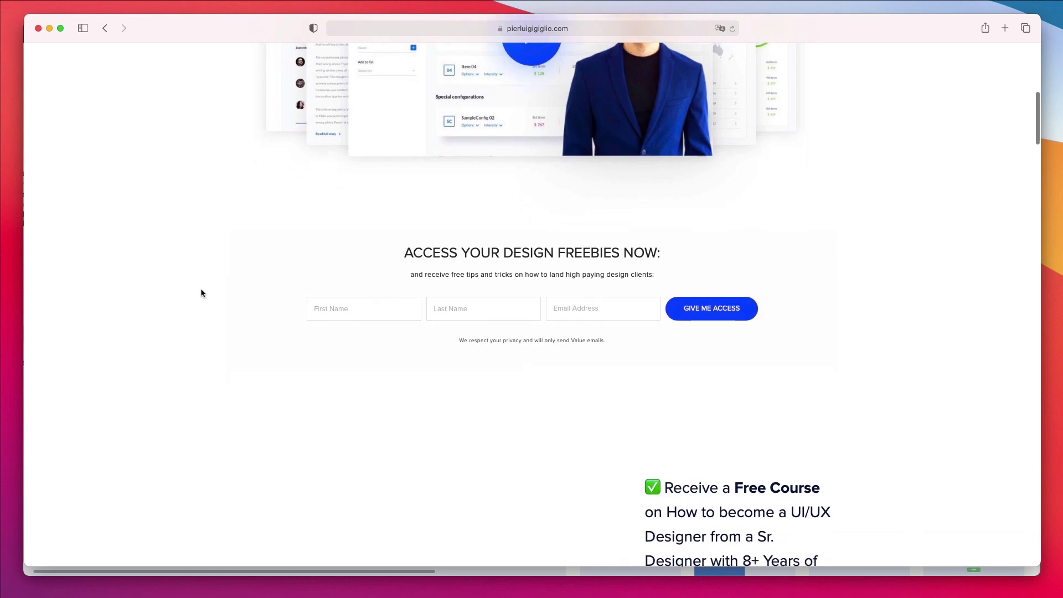
scroll(201, 288, down, 12)
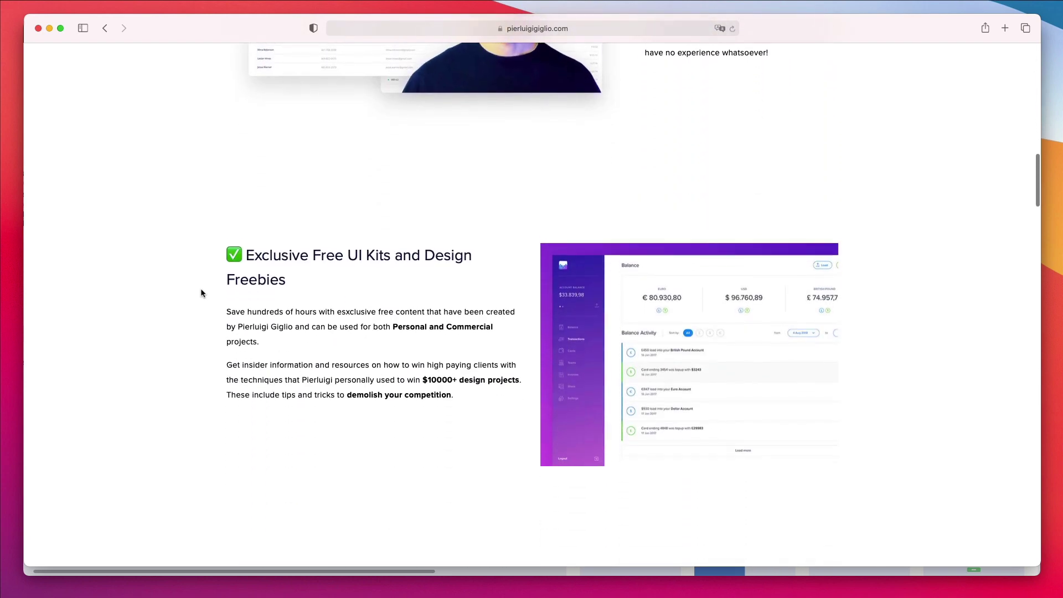
scroll(201, 289, down, 6)
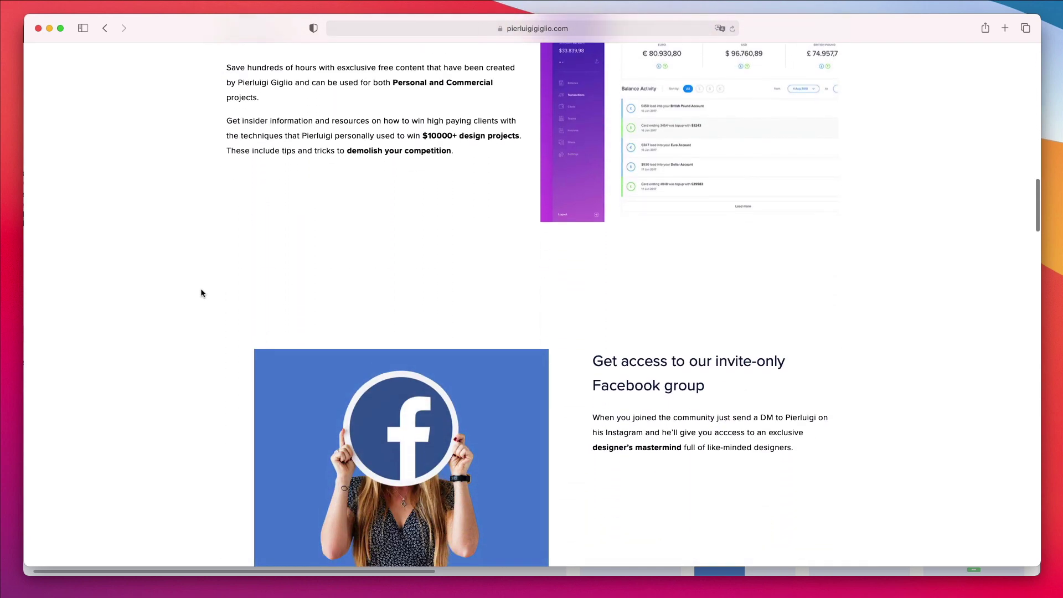
- Scroll on to the free Figma, Sketch and Adobe XD source file examples
scroll(201, 290, down, 10)
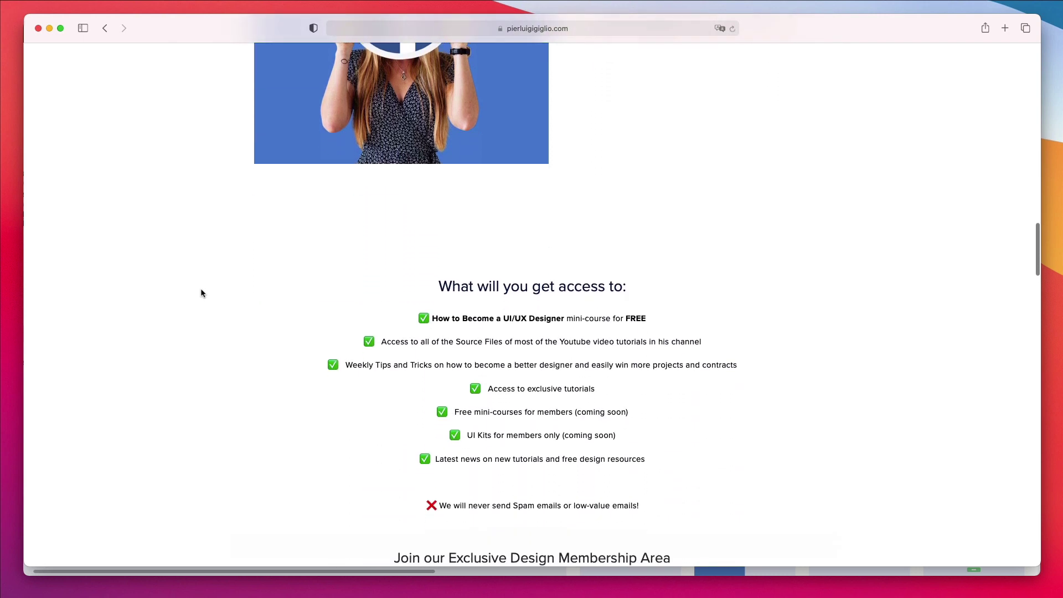
scroll(201, 293, down, 10)
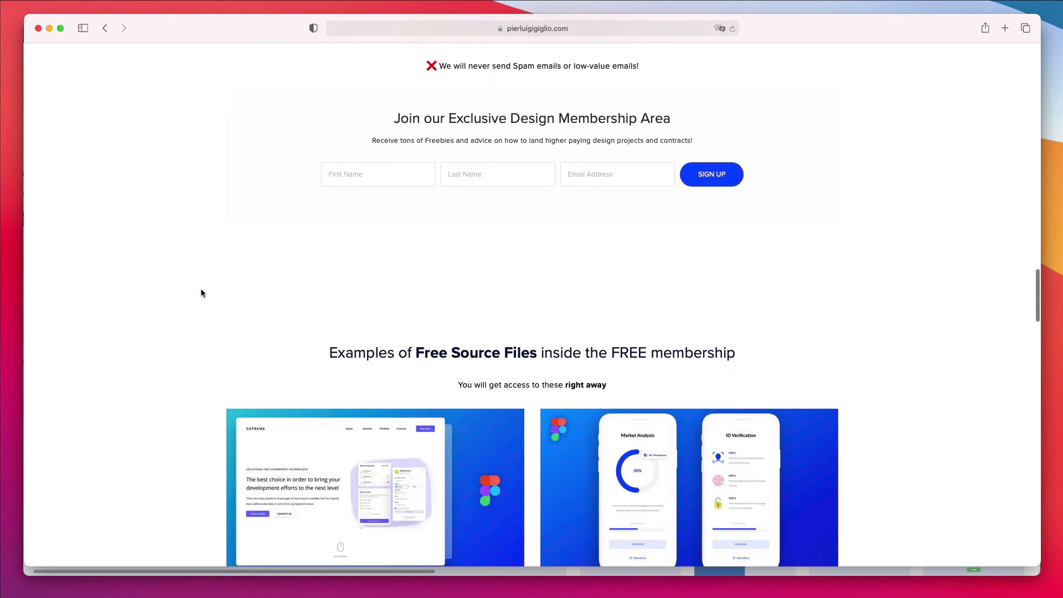
scroll(201, 294, down, 5)
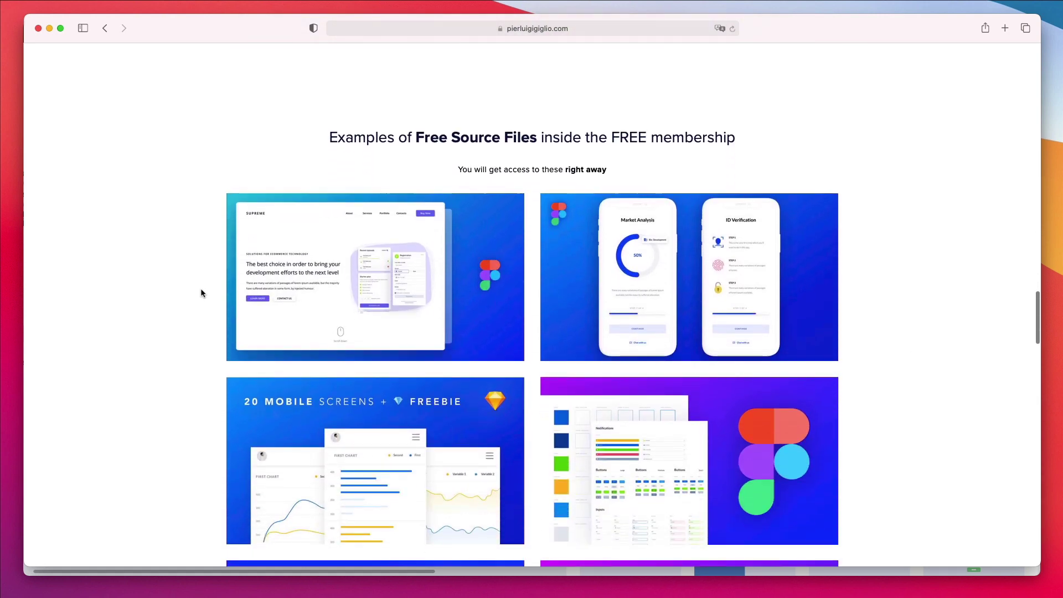
scroll(200, 289, down, 3)
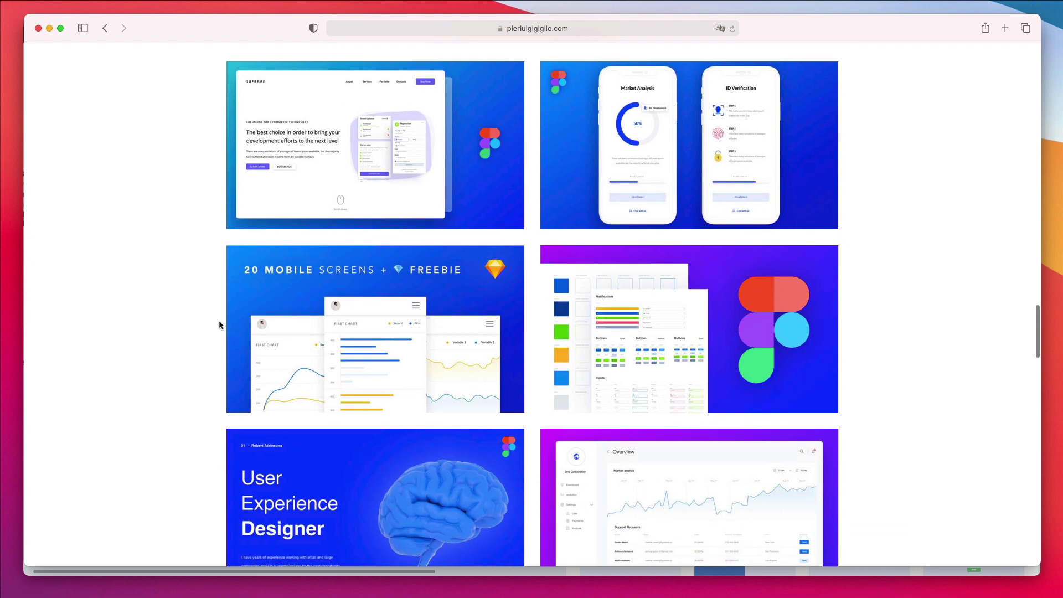
scroll(169, 326, down, 3)
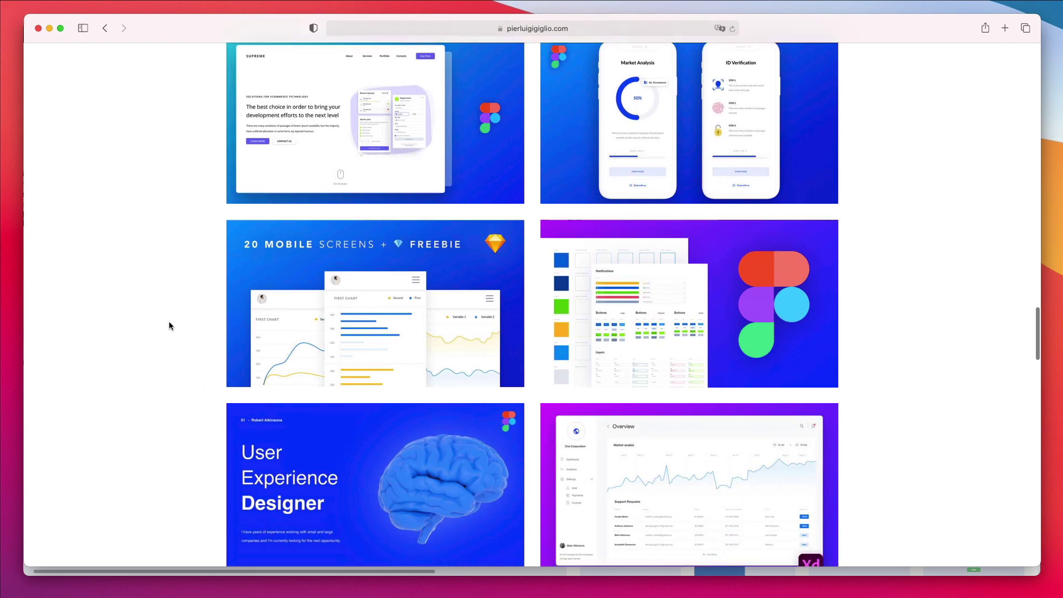
scroll(169, 325, down, 4)
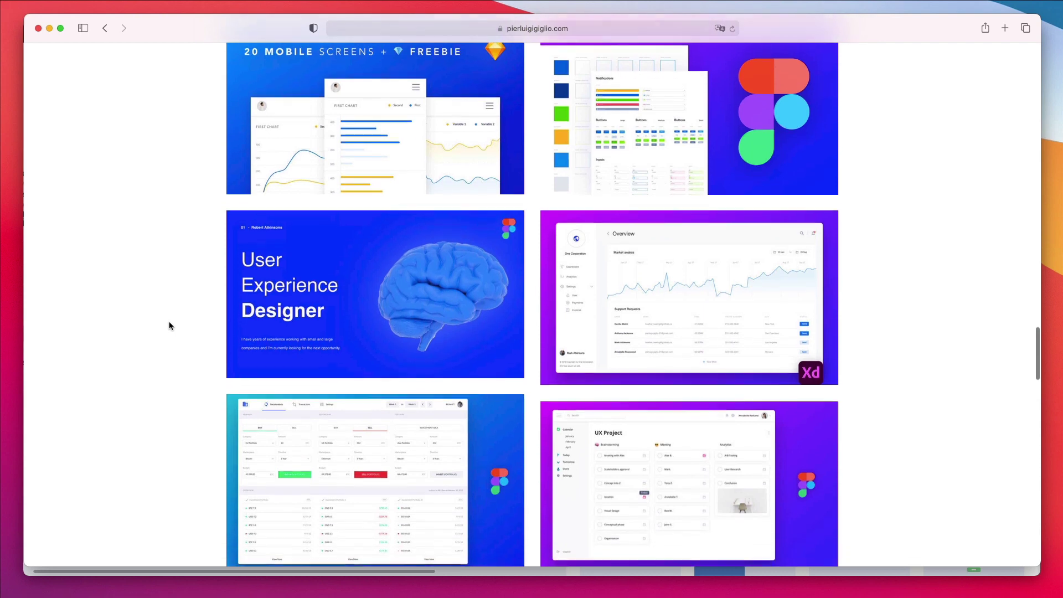
scroll(184, 307, down, 7)
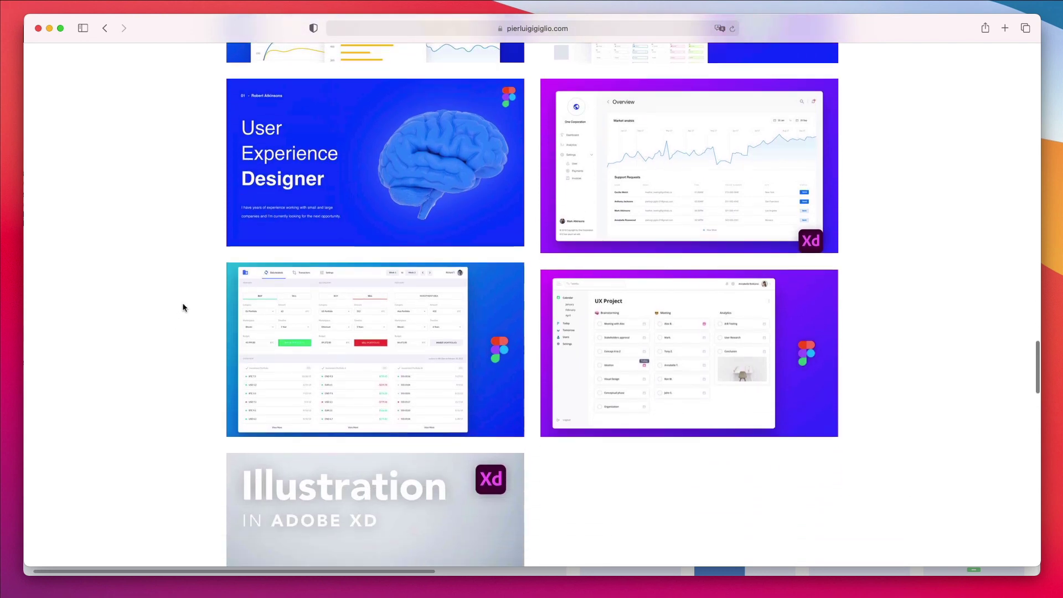